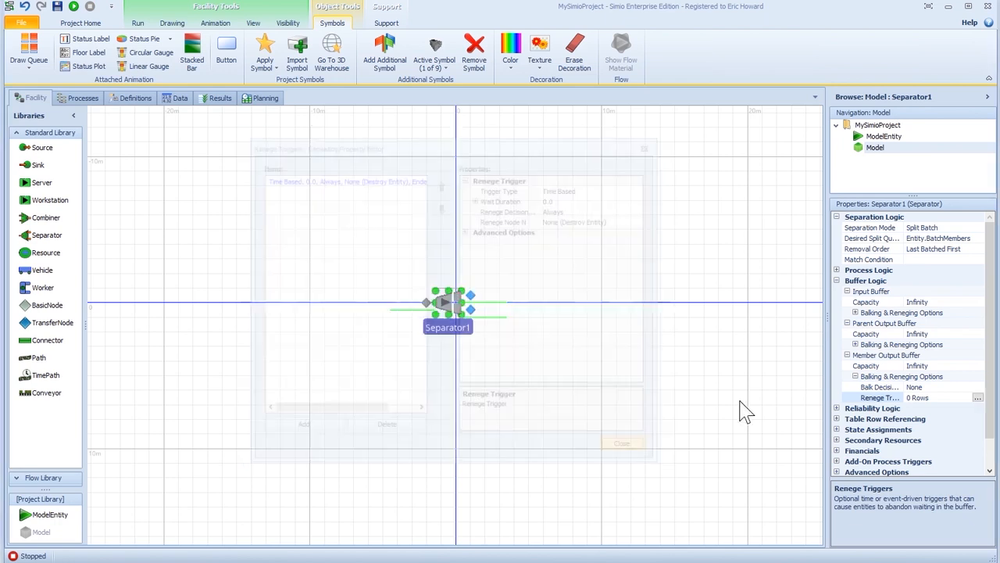
# - Expand the Balking & Reneging Options of Separator1's input buffer and parent output buffer
pyautogui.click(855, 313)
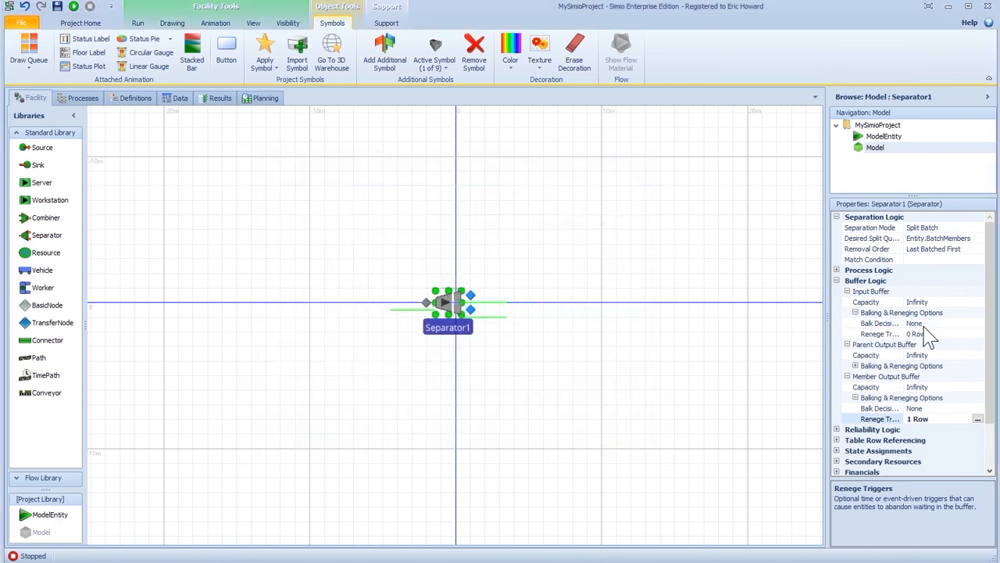
pyautogui.click(856, 366)
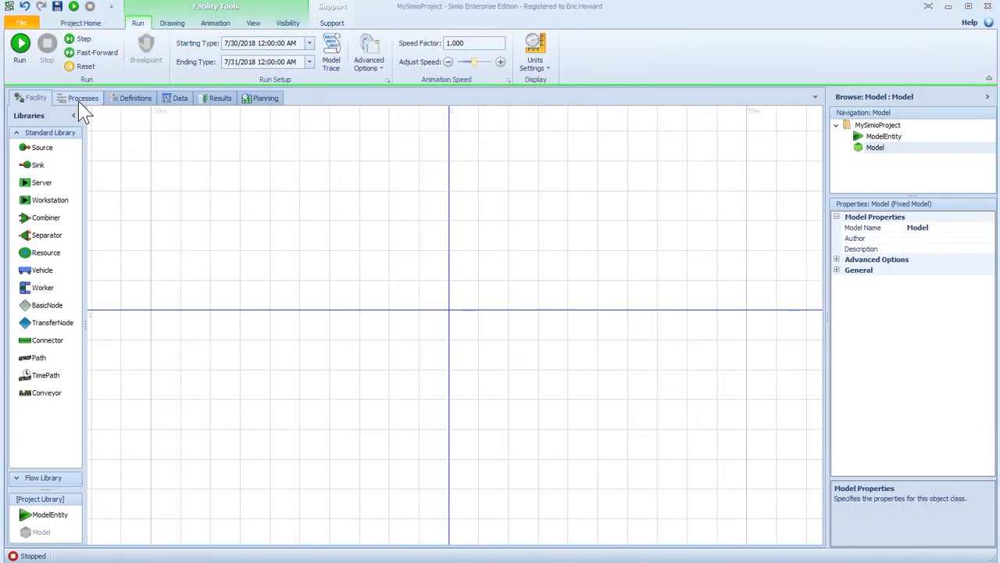
# - Create a process, add a Create step to it, and open the Token Wait Action choices in the step's advanced options
pyautogui.click(81, 99)
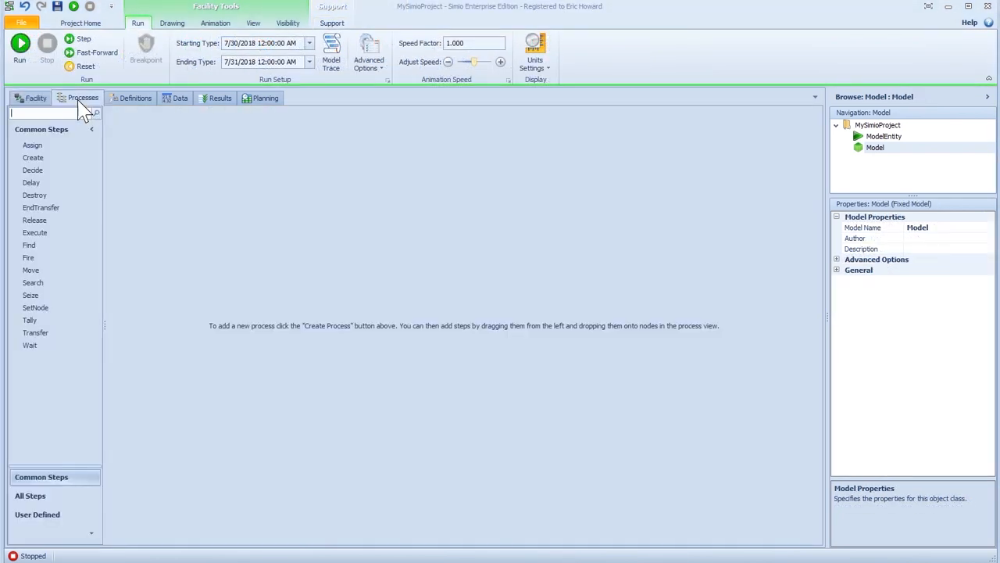
pyautogui.click(67, 48)
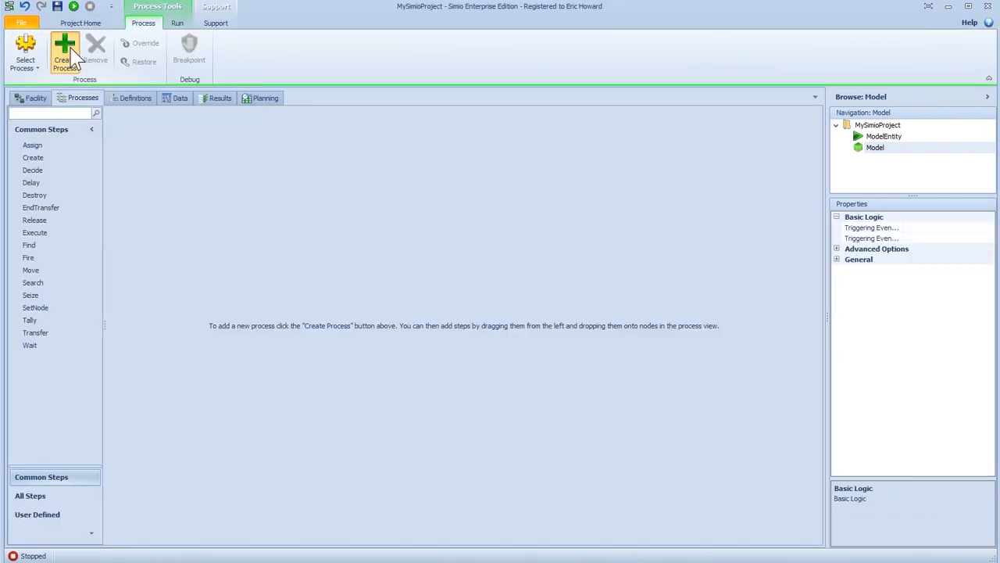
pyautogui.moveTo(35, 166); pyautogui.dragTo(212, 197)
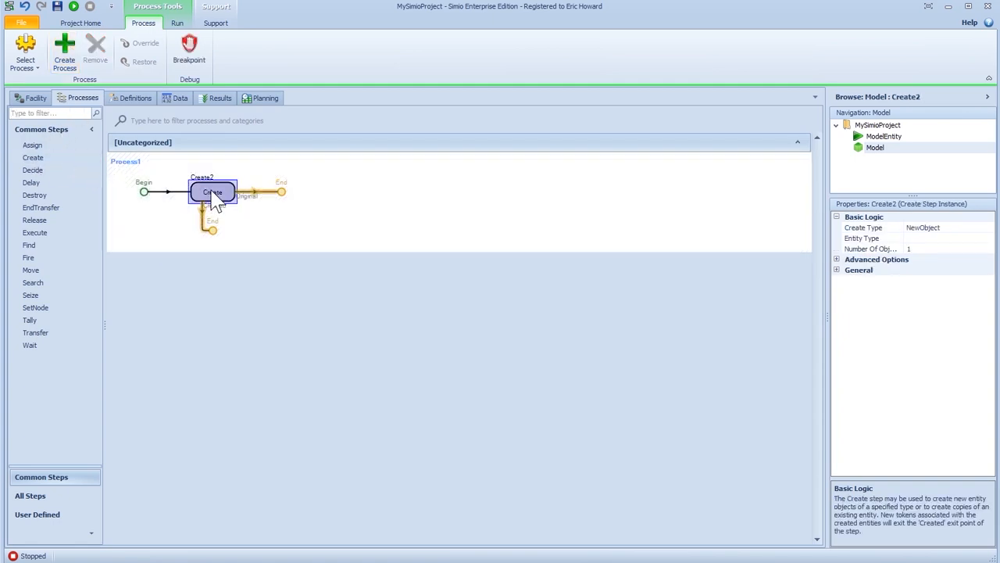
pyautogui.click(837, 260)
pyautogui.click(943, 282)
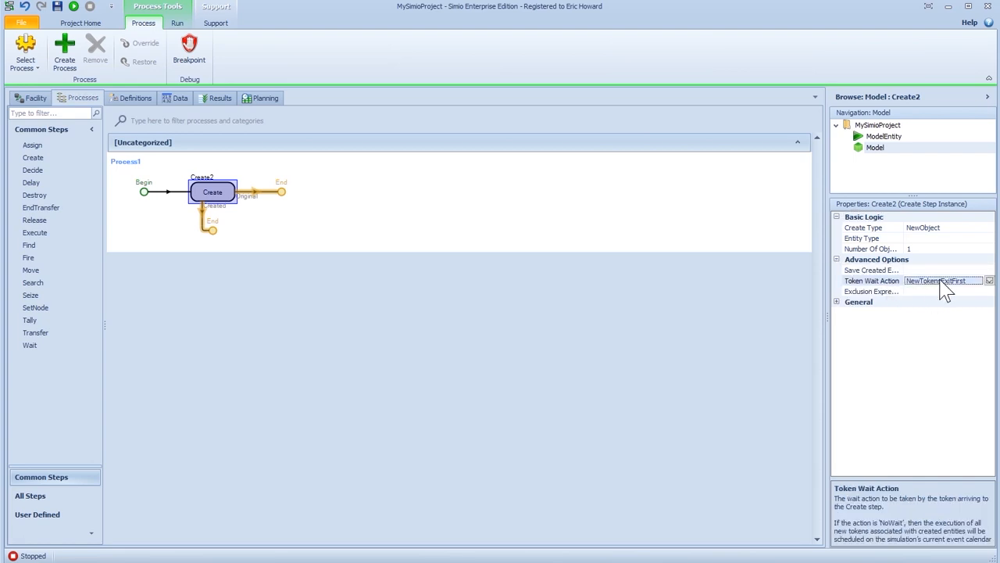
pyautogui.click(988, 281)
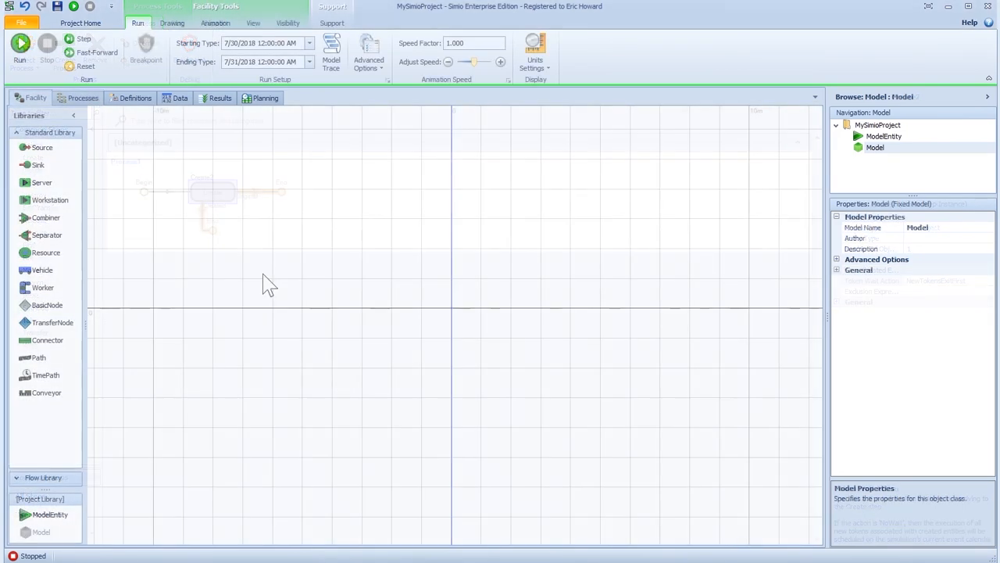
# - Create a process containing a Search step and set the step's Collection Type to ReservationOwners
pyautogui.click(84, 100)
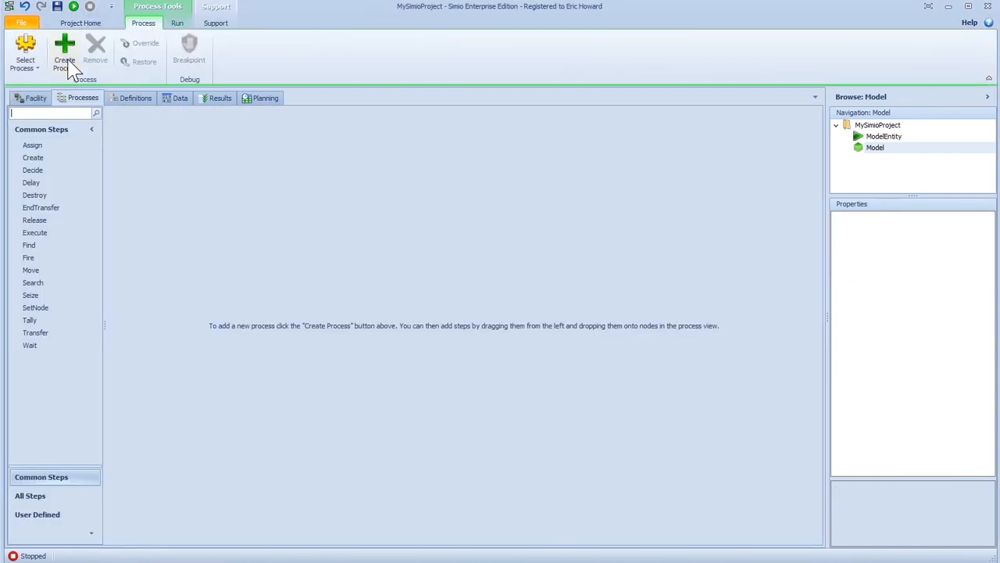
pyautogui.click(65, 51)
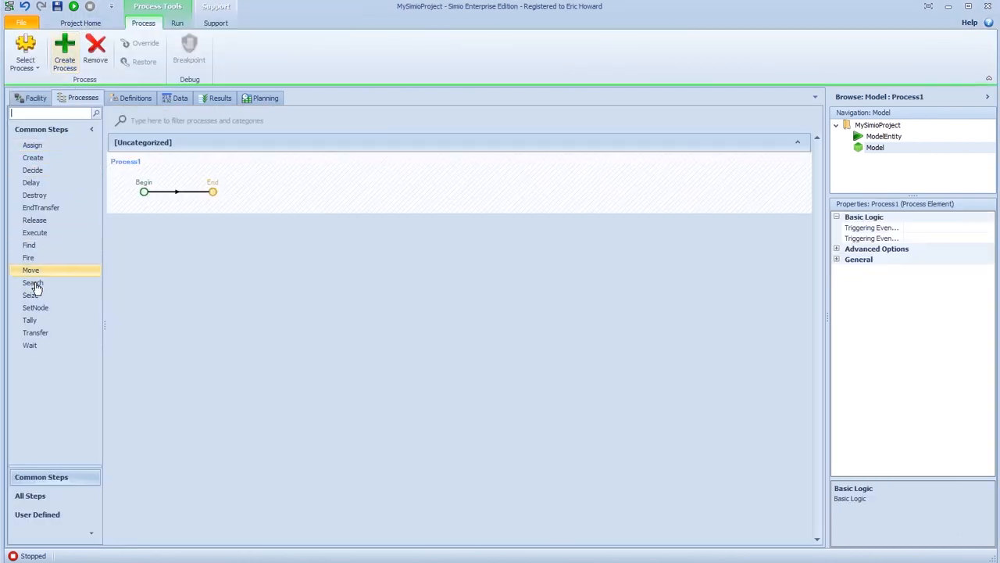
pyautogui.moveTo(33, 285); pyautogui.dragTo(198, 188)
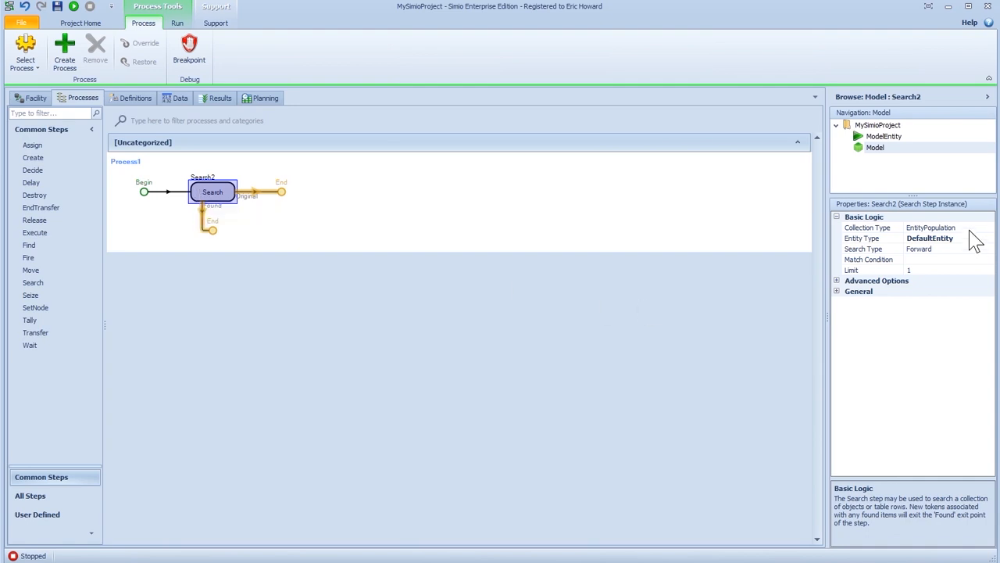
pyautogui.click(962, 226)
pyautogui.click(989, 227)
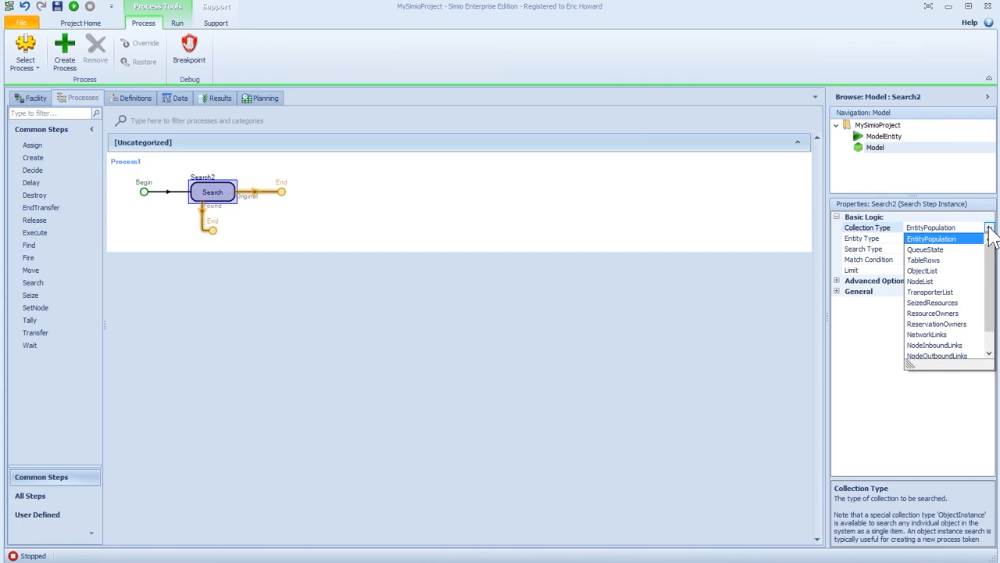
pyautogui.click(940, 324)
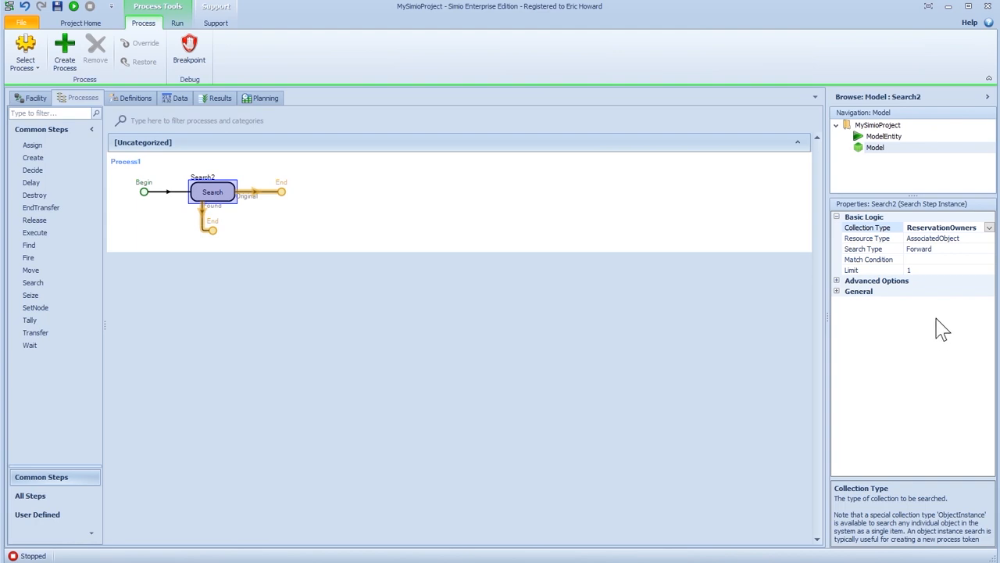
# - Review the Search step's available Search Type options, keeping Forward, and check its Limit property
pyautogui.click(965, 248)
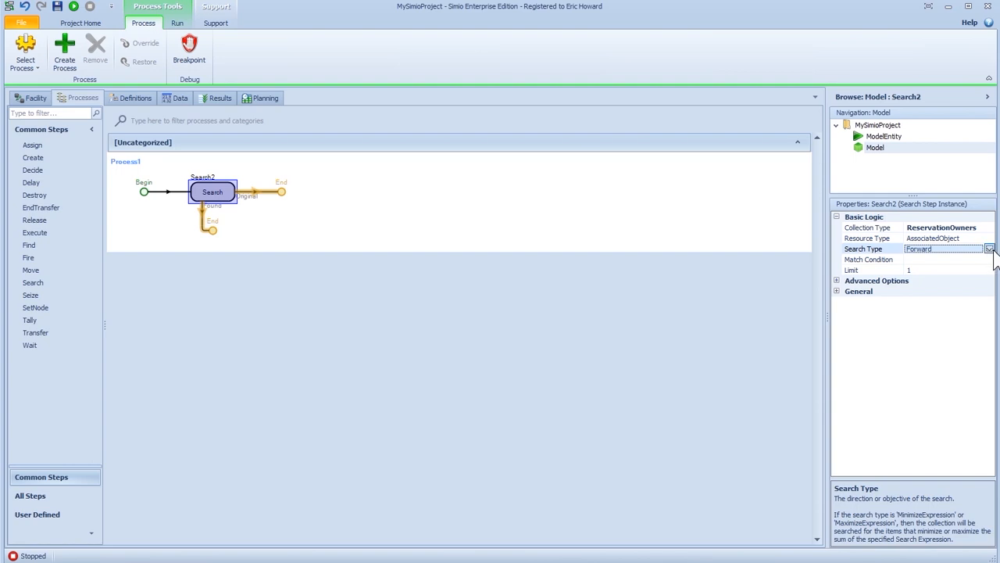
pyautogui.click(990, 249)
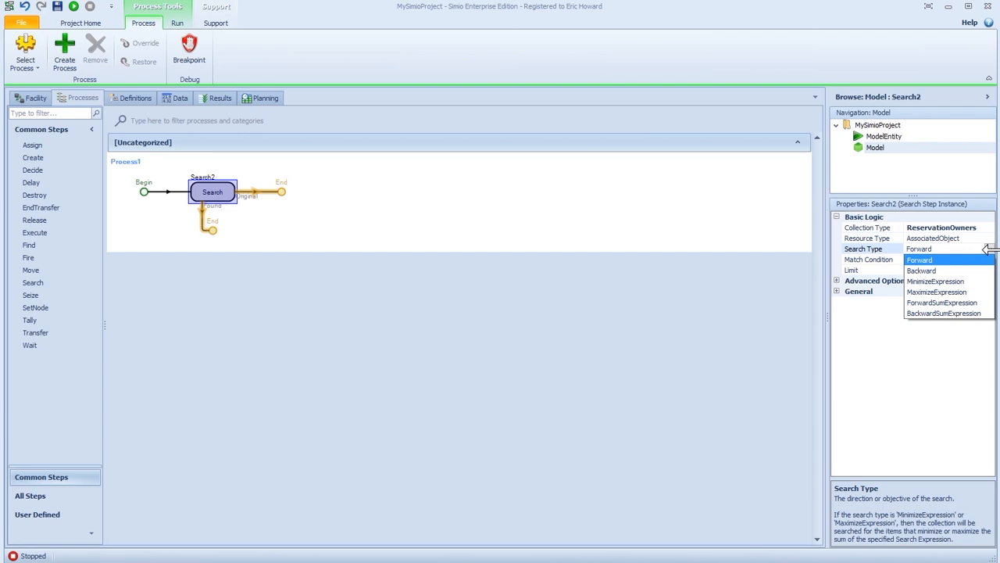
pyautogui.click(989, 261)
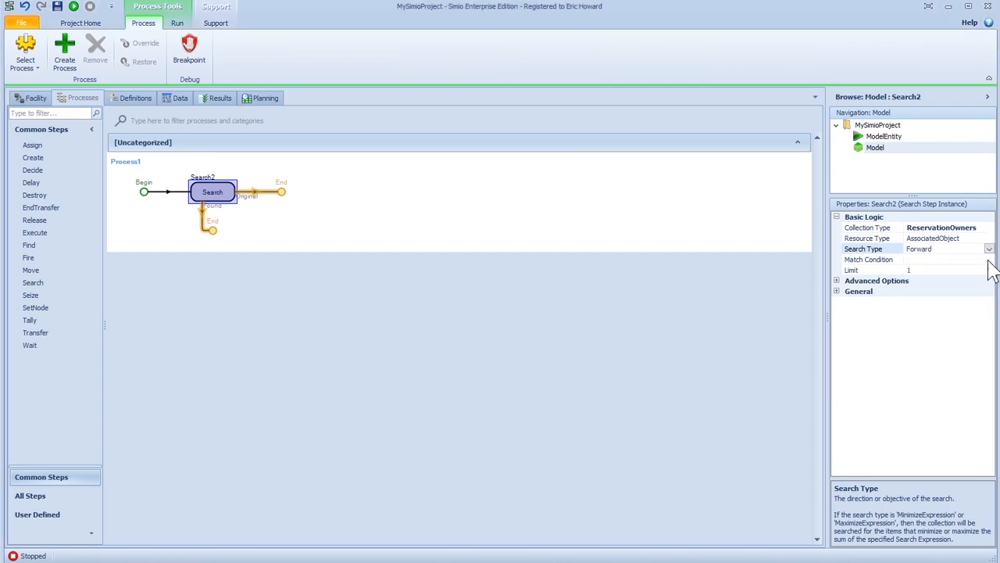
pyautogui.click(935, 271)
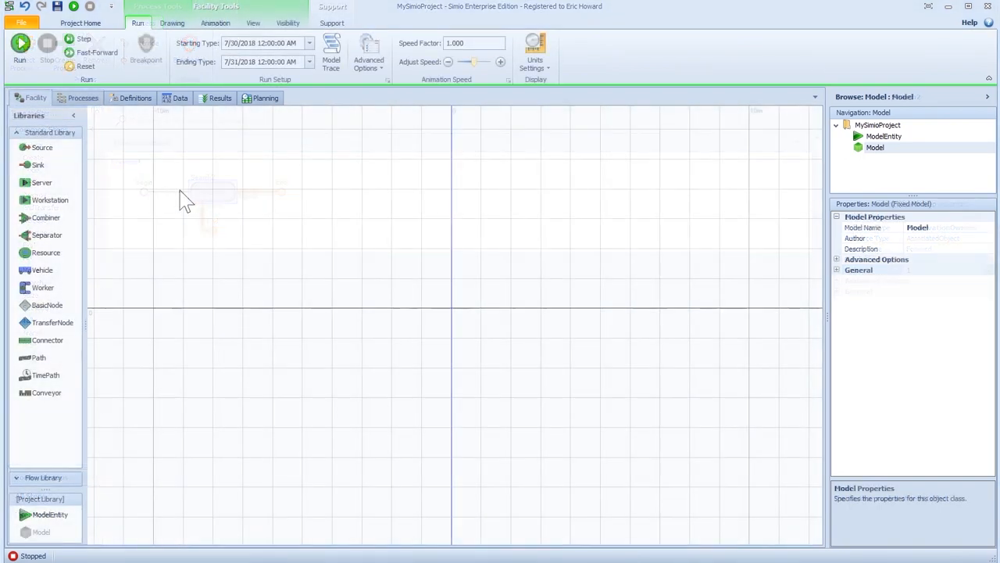
# - Add a Routing Group element to the model and examine the On Evaluating, On Confirming and On Destination process properties in its advanced options
pyautogui.click(135, 102)
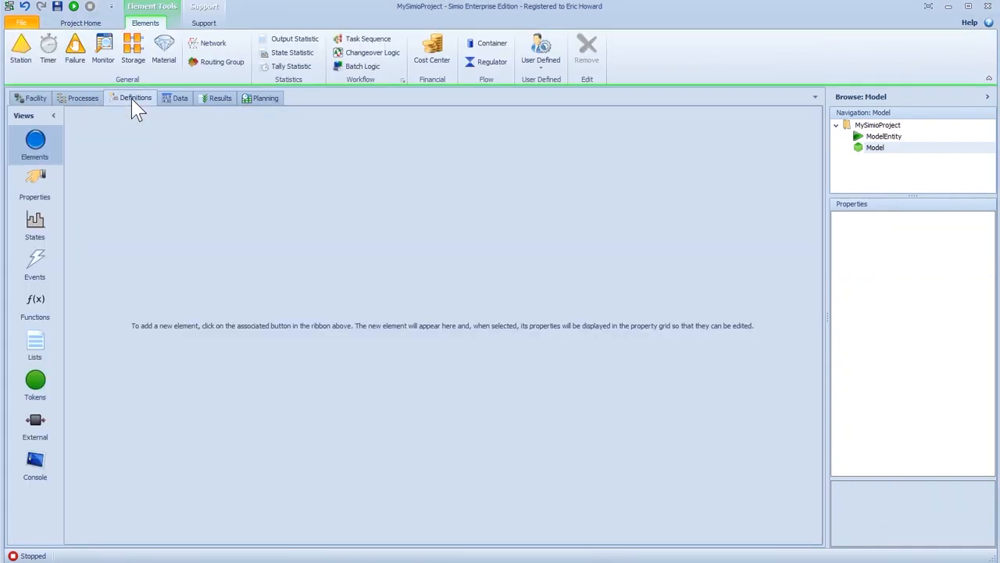
pyautogui.click(239, 67)
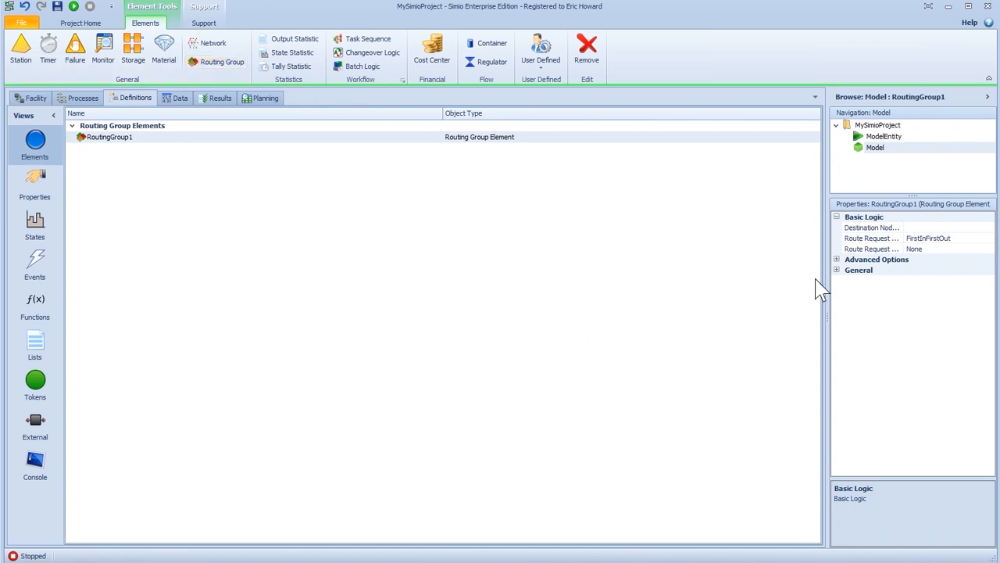
pyautogui.click(837, 261)
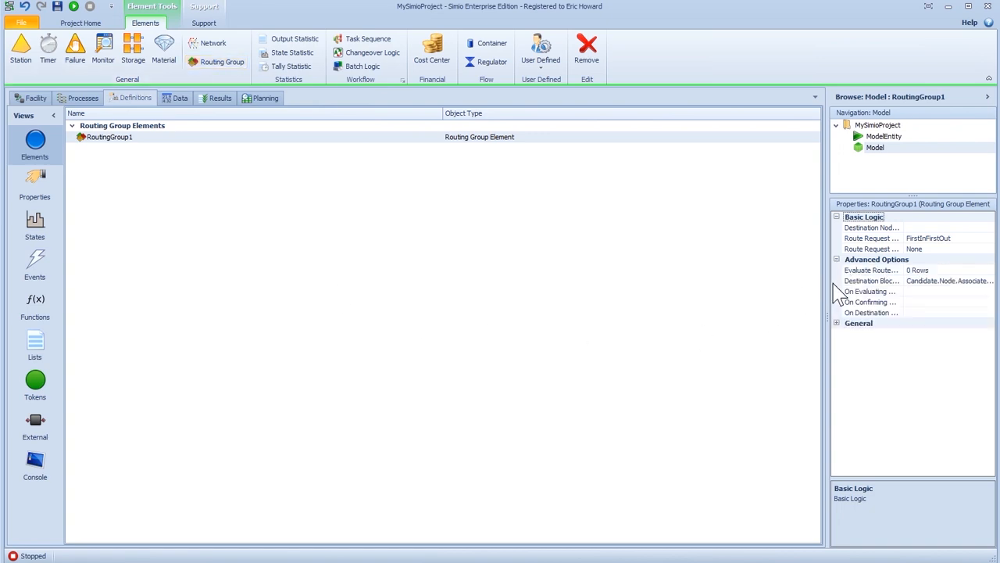
pyautogui.click(855, 293)
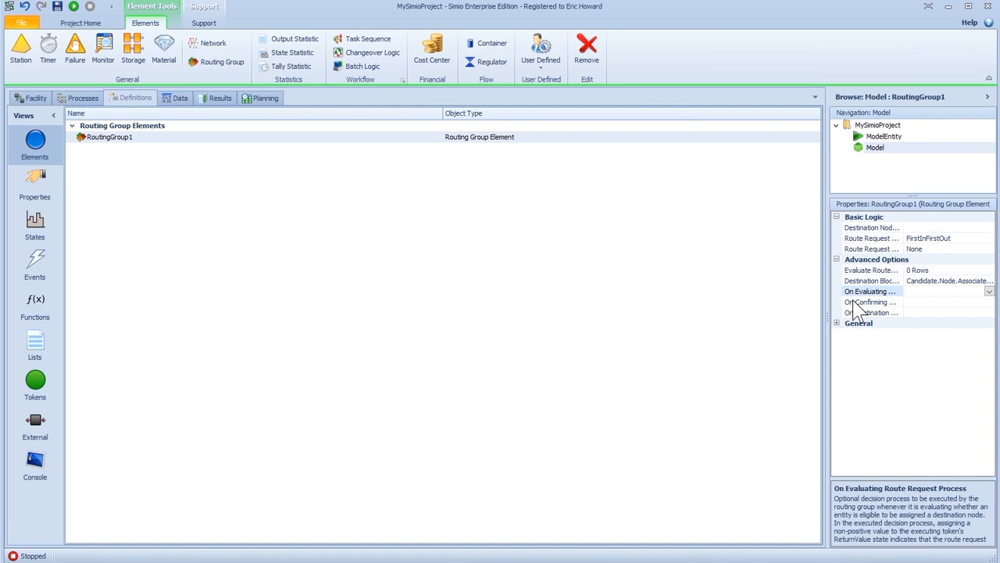
pyautogui.click(859, 303)
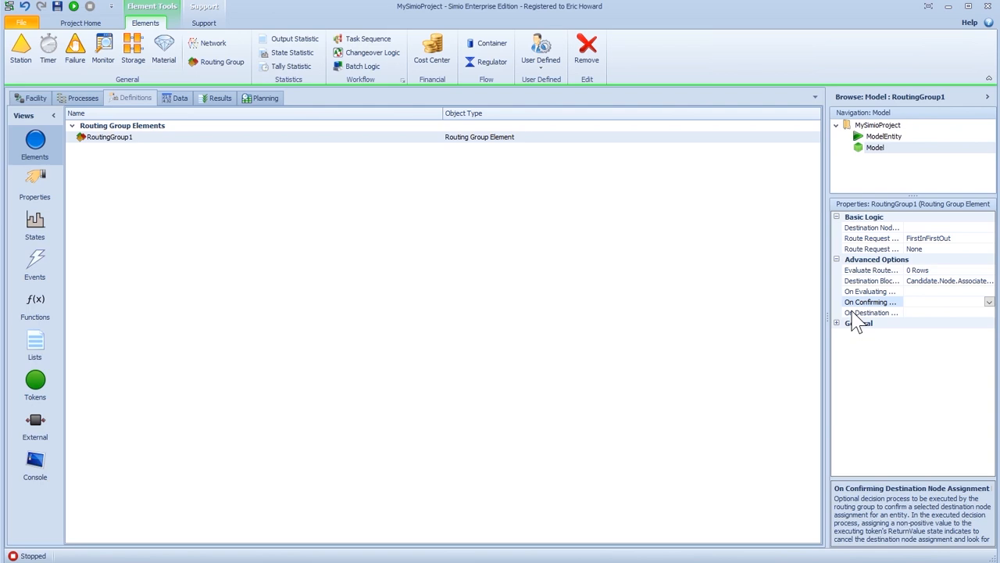
pyautogui.click(852, 312)
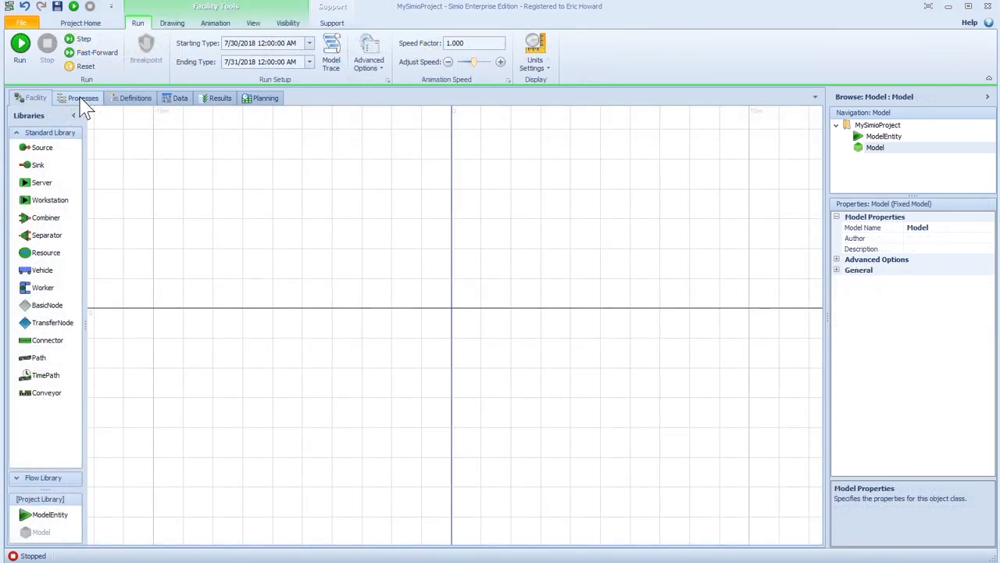
# - Create a process containing a Suspend step, set its Suspend Type to BatchLogic, and select the Batch Logic Name property
pyautogui.click(82, 101)
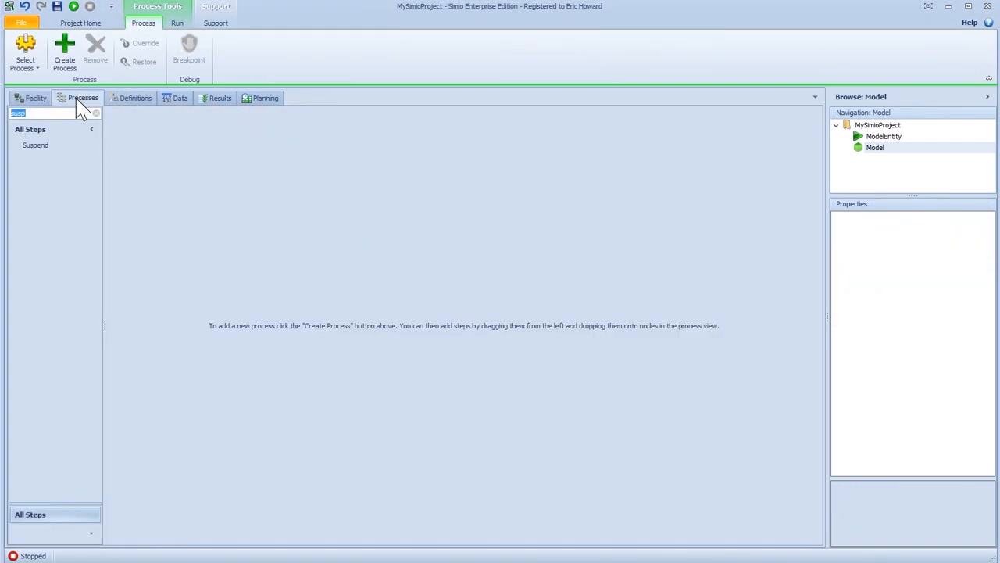
pyautogui.click(66, 55)
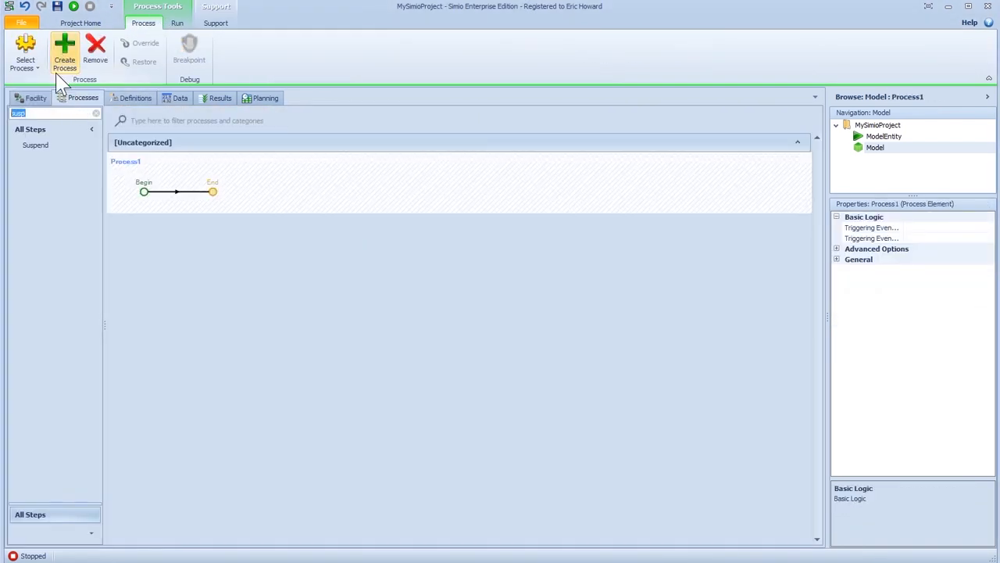
pyautogui.moveTo(40, 154); pyautogui.dragTo(197, 204)
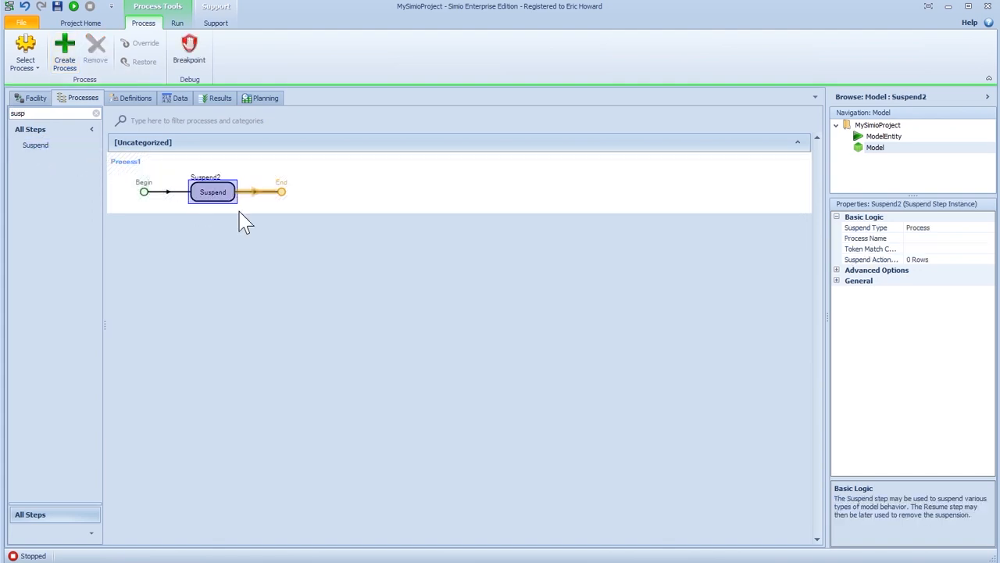
pyautogui.click(957, 231)
pyautogui.click(989, 230)
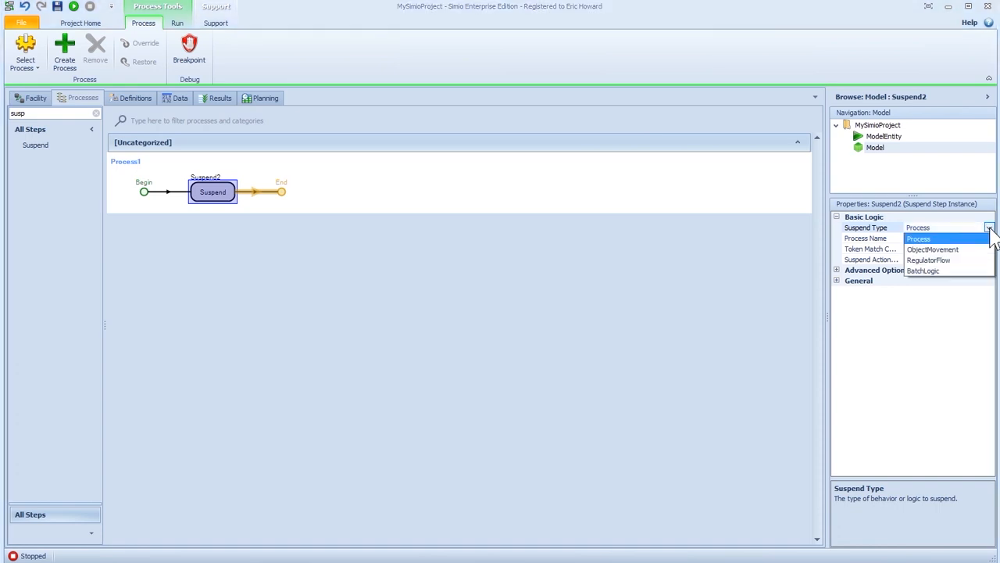
pyautogui.click(933, 273)
pyautogui.click(860, 239)
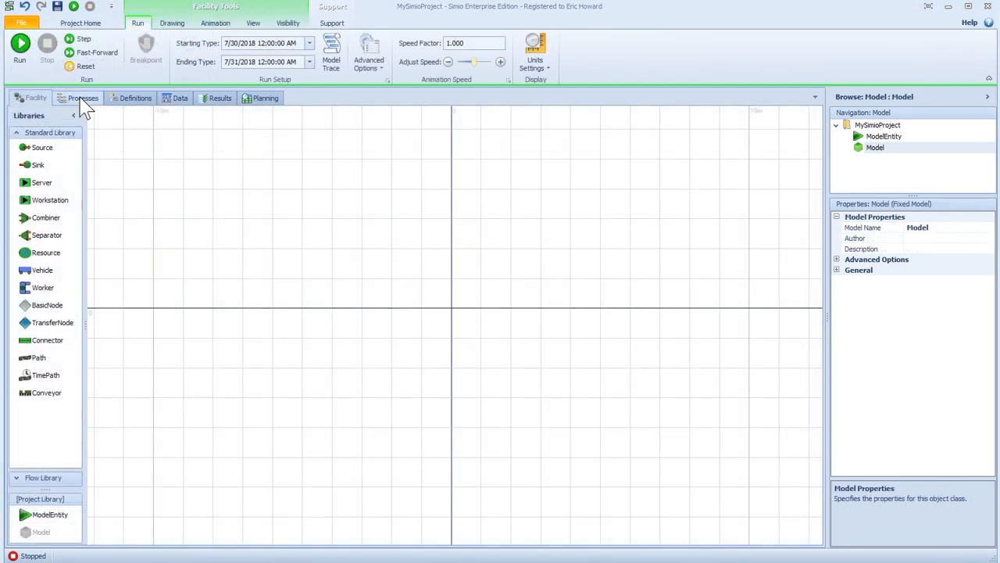
# - Build a new process with a Suspend step of type BatchLogic and bring up the description of its Batch Logic Name
pyautogui.click(82, 99)
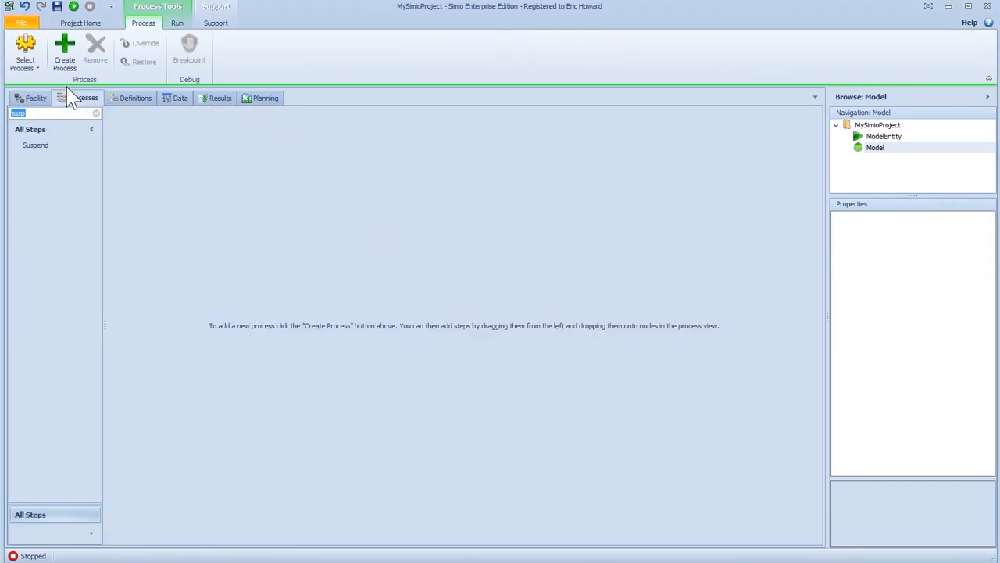
pyautogui.click(66, 63)
pyautogui.moveTo(37, 146); pyautogui.dragTo(196, 197)
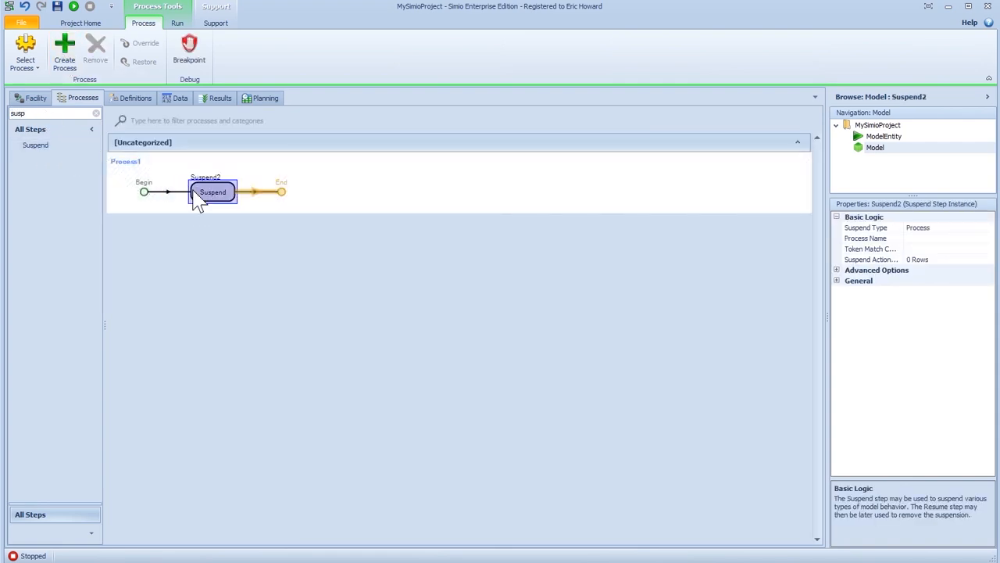
pyautogui.click(954, 228)
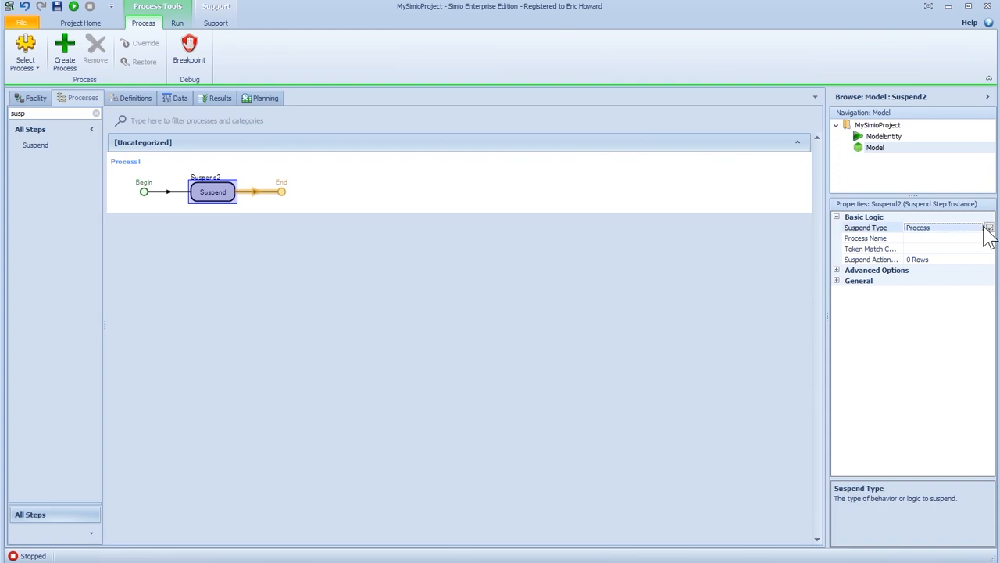
pyautogui.click(990, 227)
pyautogui.click(935, 270)
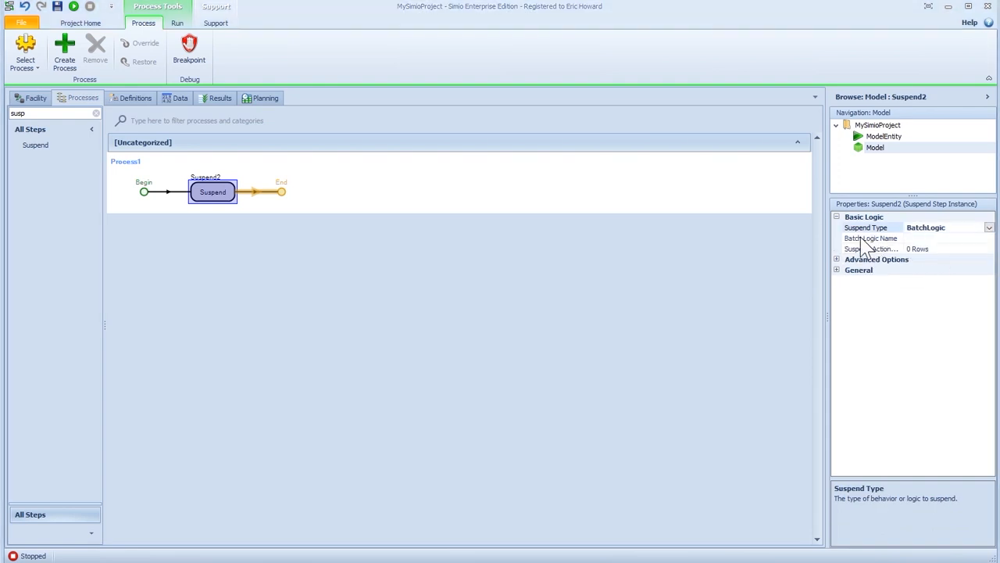
pyautogui.click(861, 239)
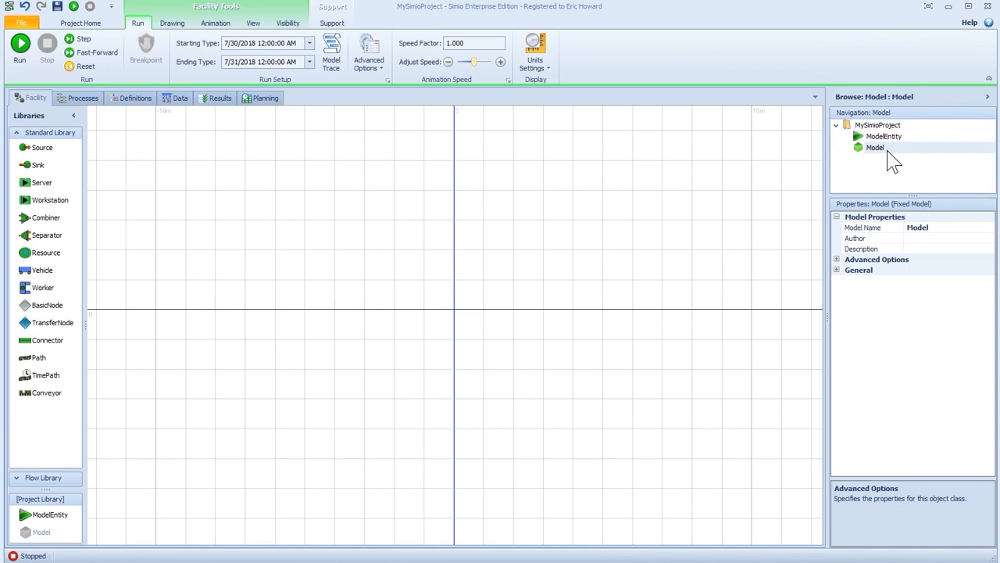
# - Expand the Model's advanced options and view the choices for the Parse Non-Entity Associated Objects compatibility property
pyautogui.click(887, 150)
pyautogui.click(837, 261)
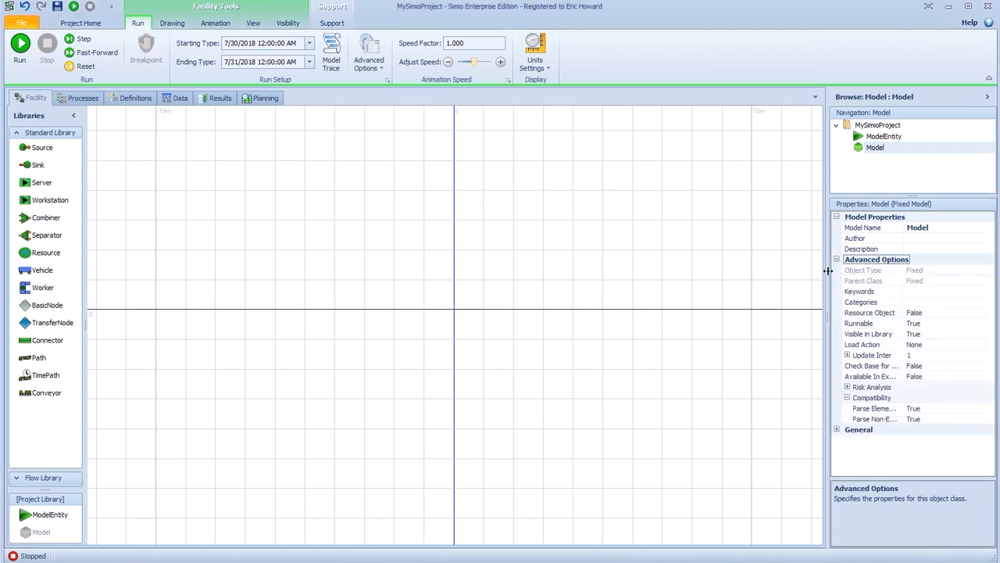
pyautogui.click(940, 422)
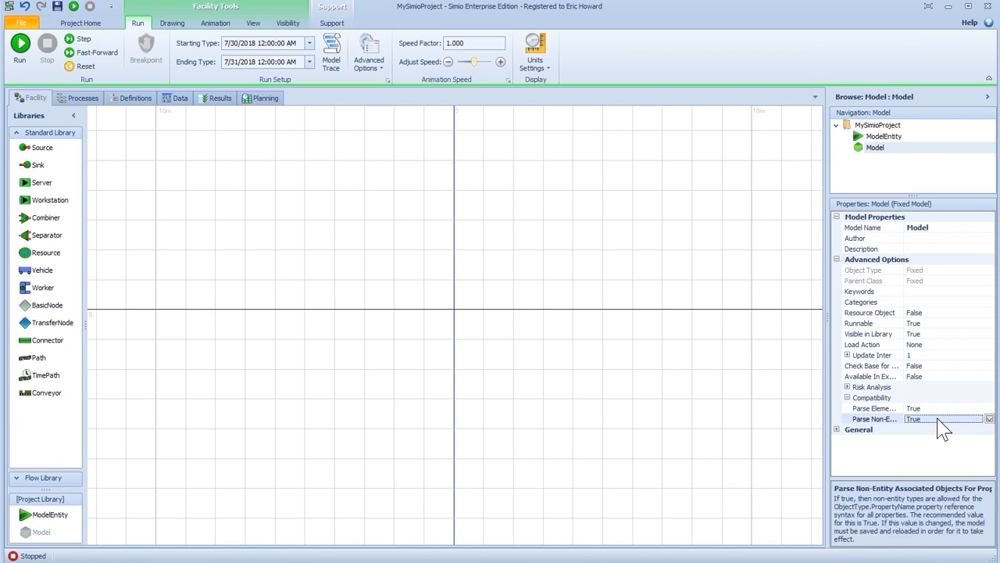
pyautogui.click(989, 419)
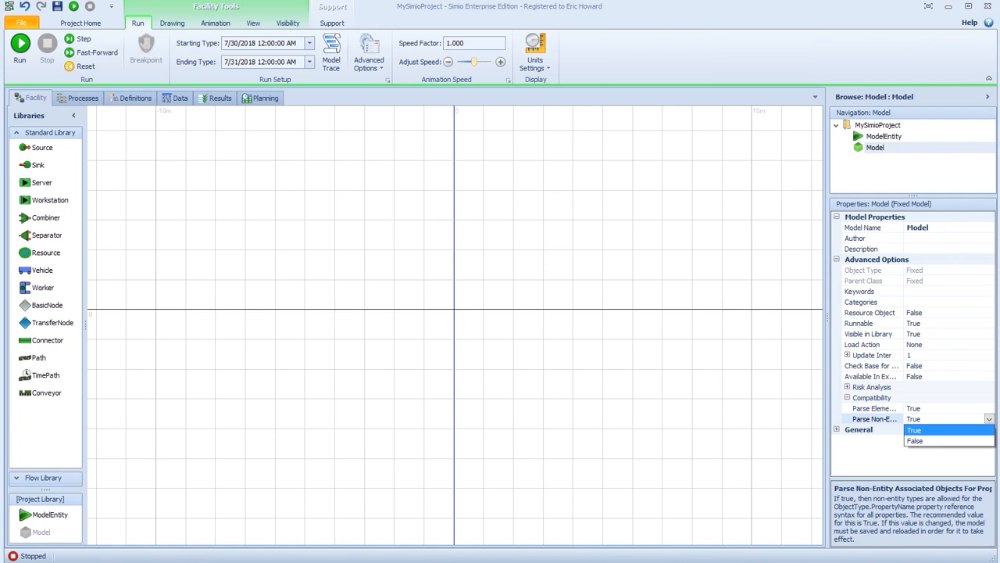
# - Open the application settings and view the available Graphics Type choices, including the DirectX 11 variants
pyautogui.press('Escape')
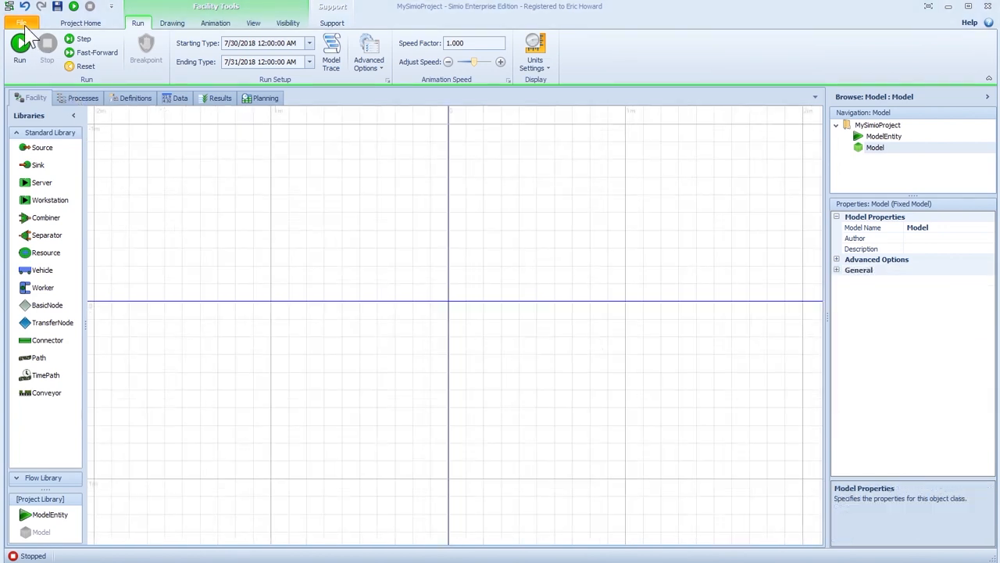
pyautogui.click(24, 25)
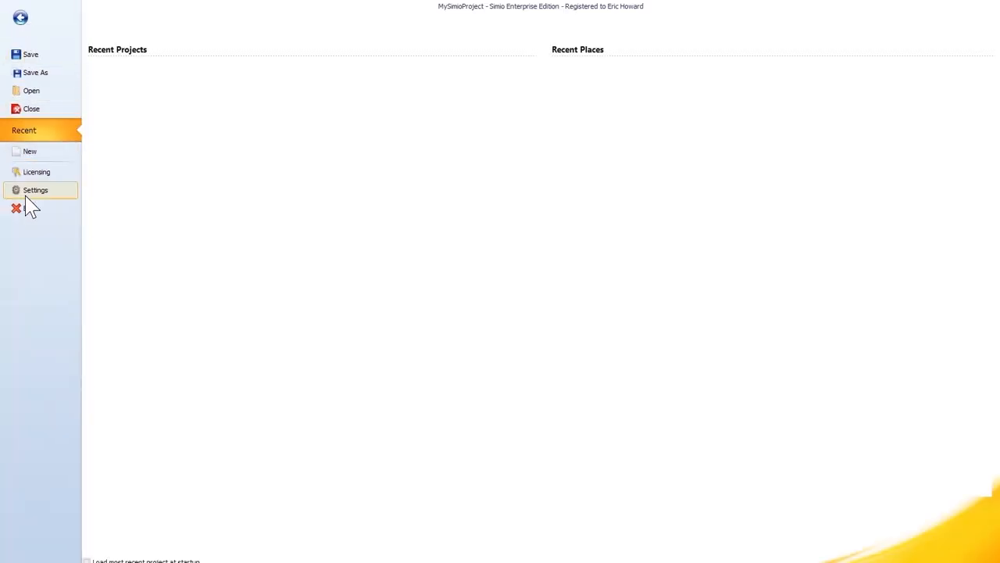
pyautogui.click(25, 196)
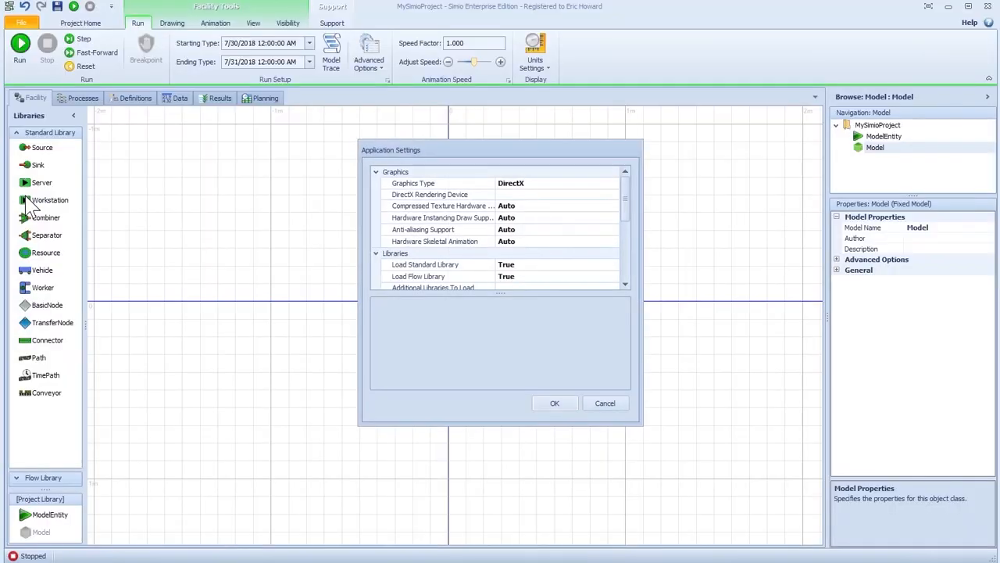
pyautogui.click(567, 184)
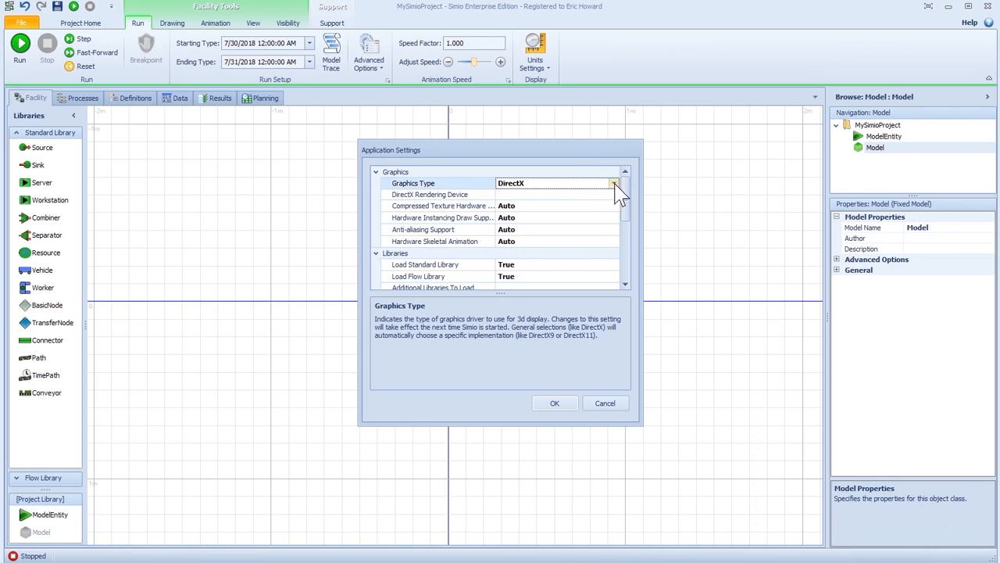
pyautogui.click(614, 184)
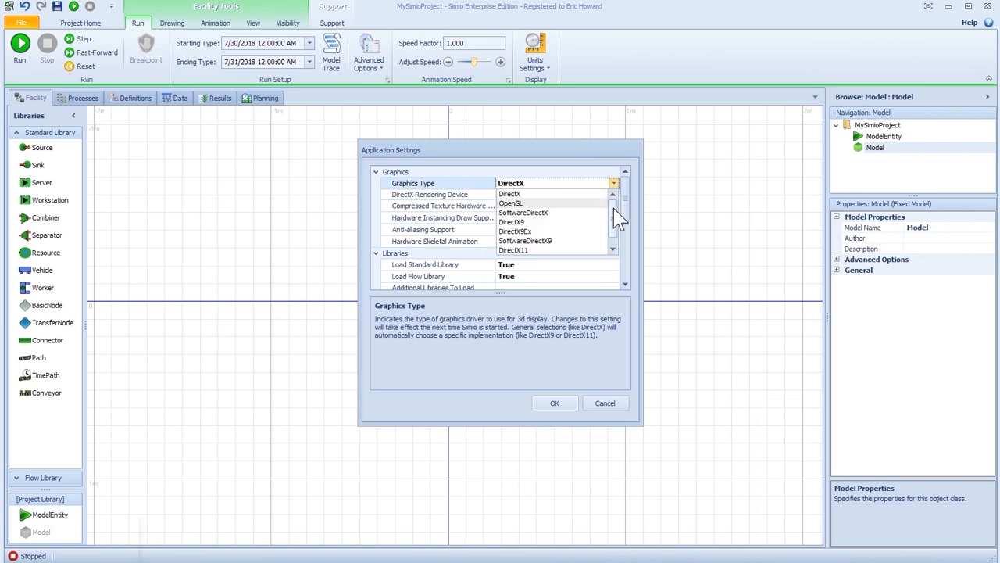
pyautogui.moveTo(613, 208); pyautogui.dragTo(613, 225)
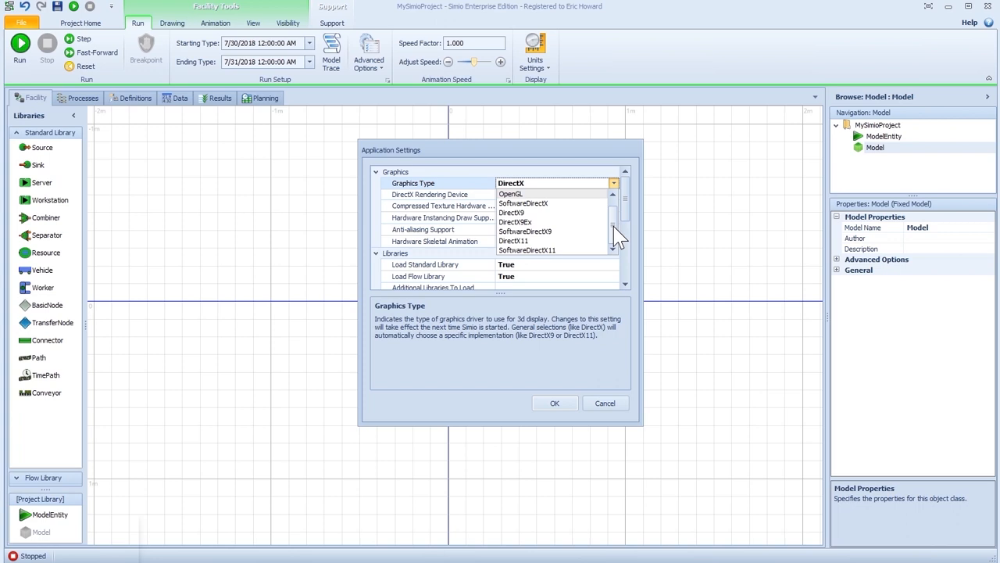
# - Examine the choices for Anti-aliasing Support and Hardware Skeletal Animation, then accept the application settings
pyautogui.click(449, 232)
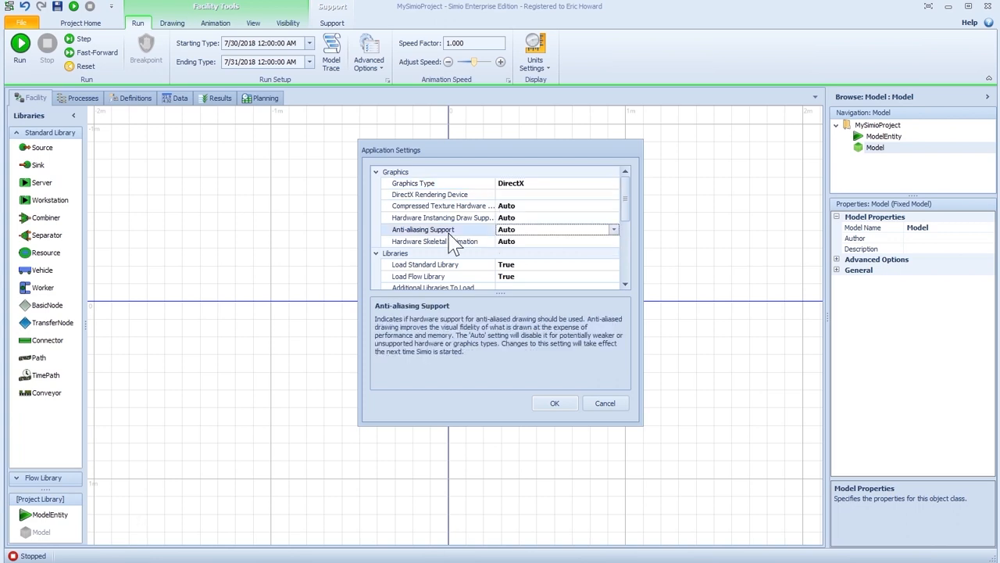
pyautogui.click(614, 231)
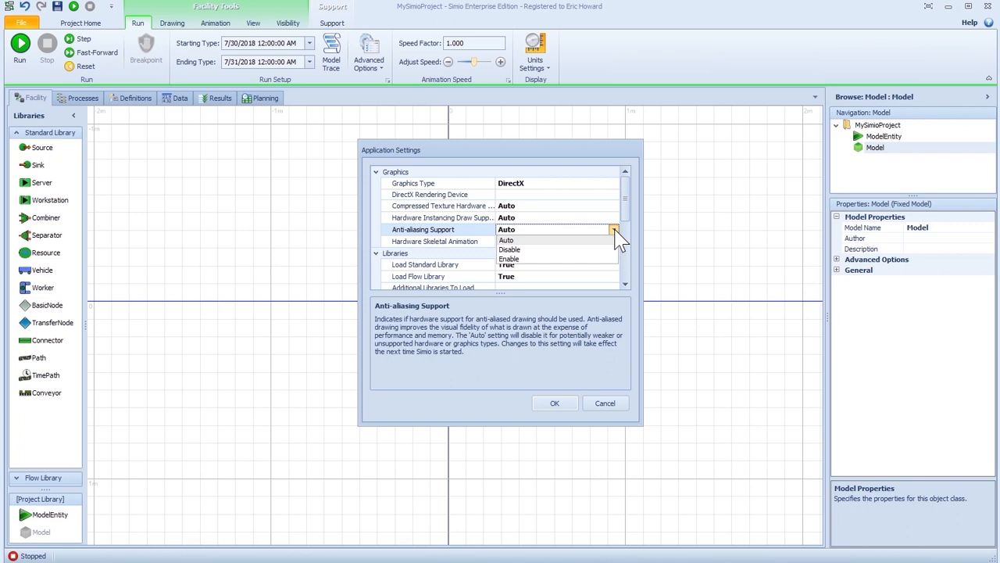
pyautogui.click(448, 240)
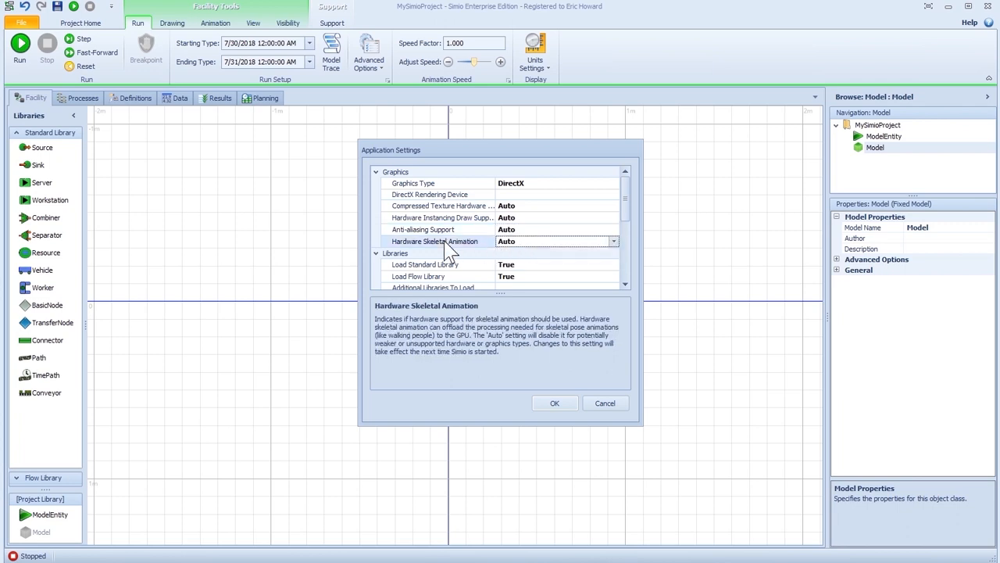
pyautogui.click(615, 242)
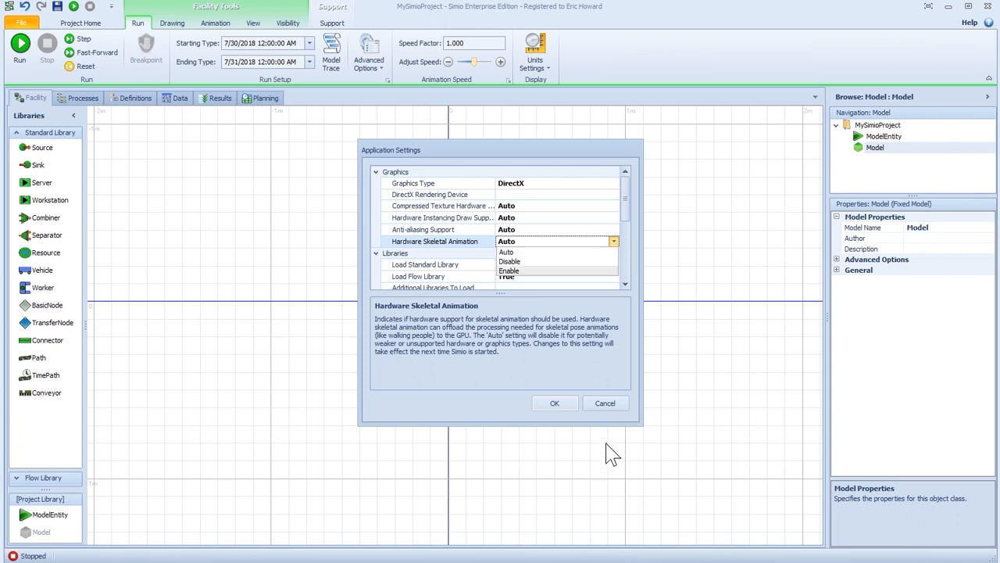
pyautogui.click(568, 416)
pyautogui.click(566, 414)
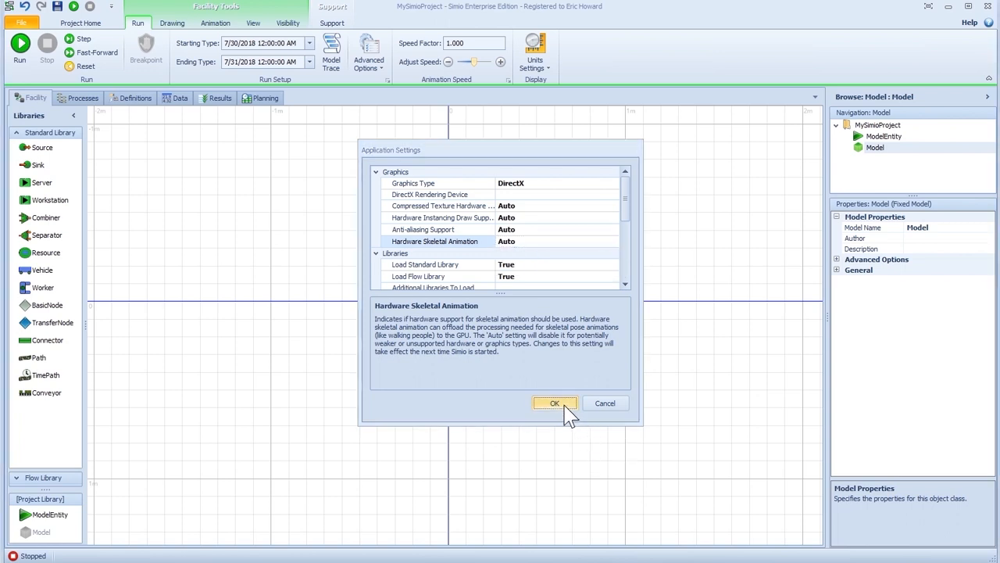
# - Place a Server near the origin of the facility and view the Log Resource Usage choices in its advanced options
pyautogui.scroll(-2, 647, 409)
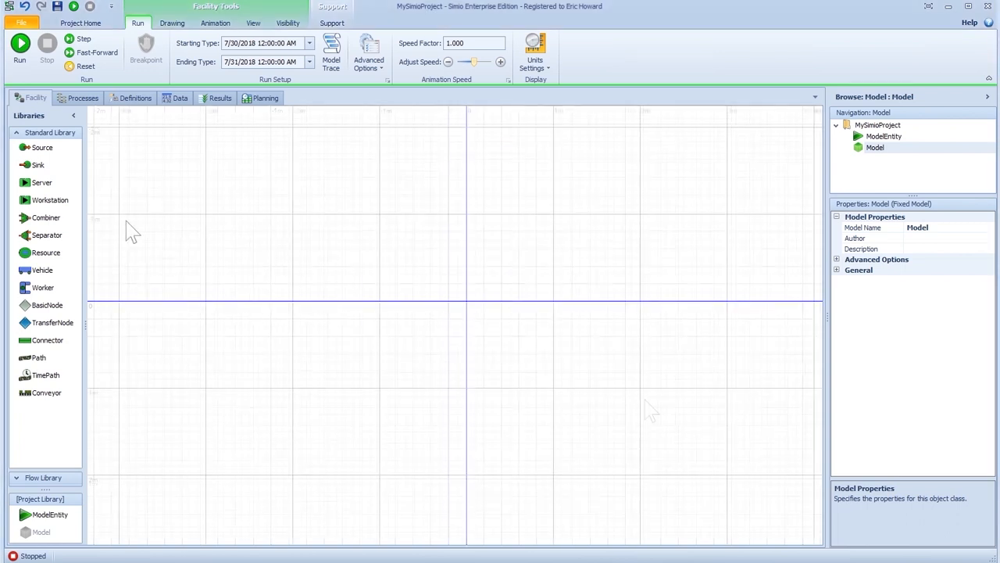
pyautogui.moveTo(44, 188); pyautogui.dragTo(479, 301)
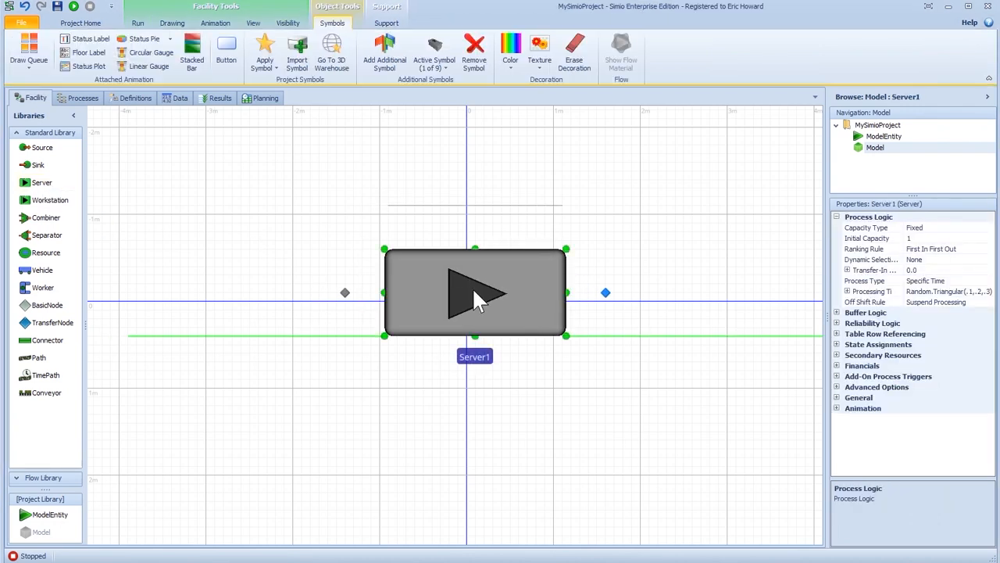
pyautogui.click(837, 386)
pyautogui.click(928, 399)
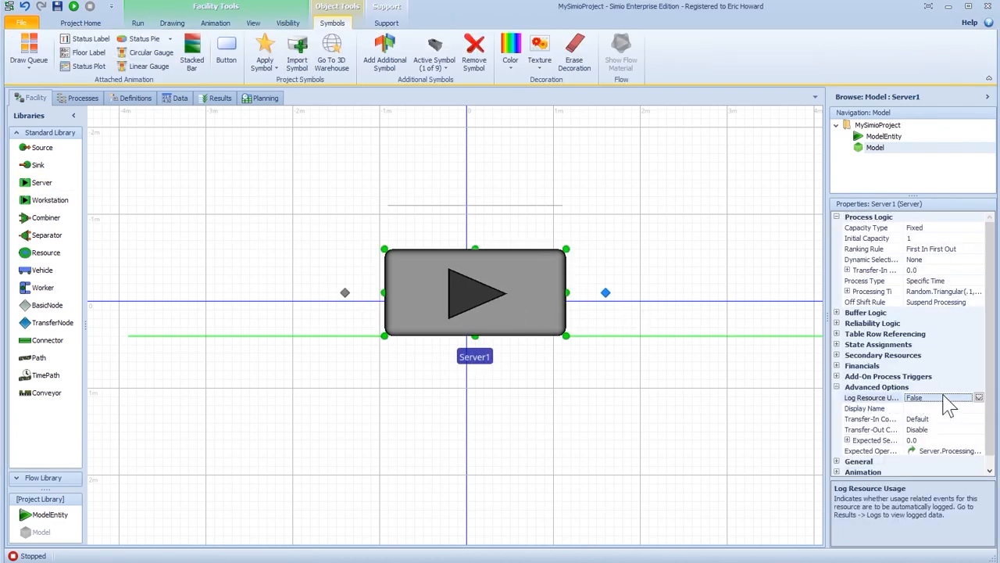
pyautogui.click(979, 398)
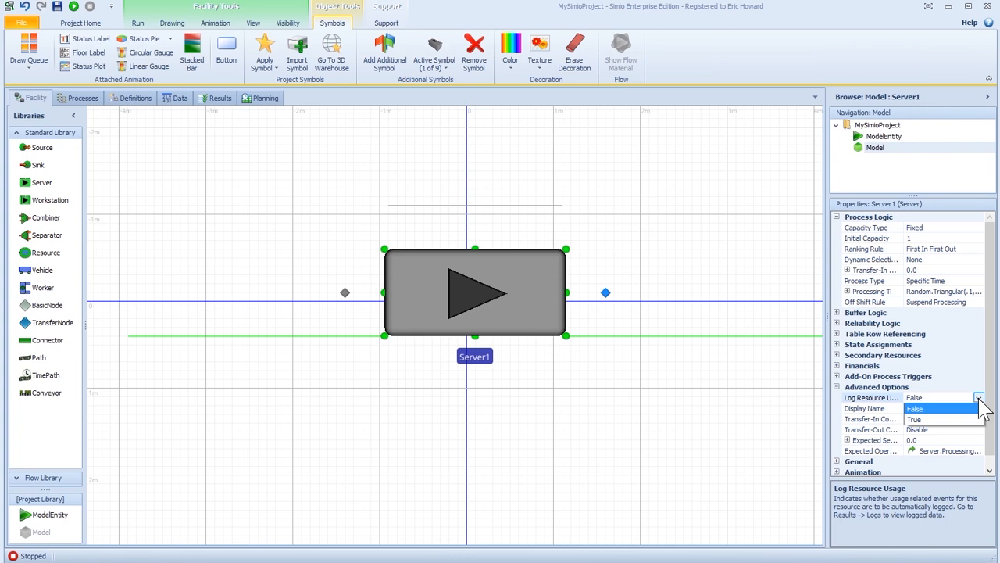
pyautogui.click(979, 400)
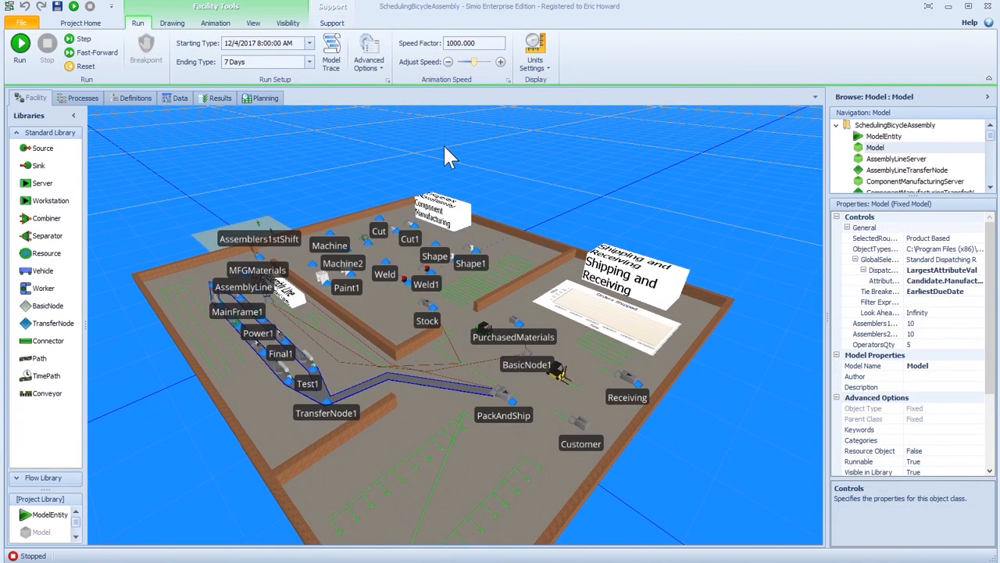
# - Show the bicycle assembly model's Entity Workflow Gantt in planning and examine its Owner Group and Owner Row settings
pyautogui.click(258, 97)
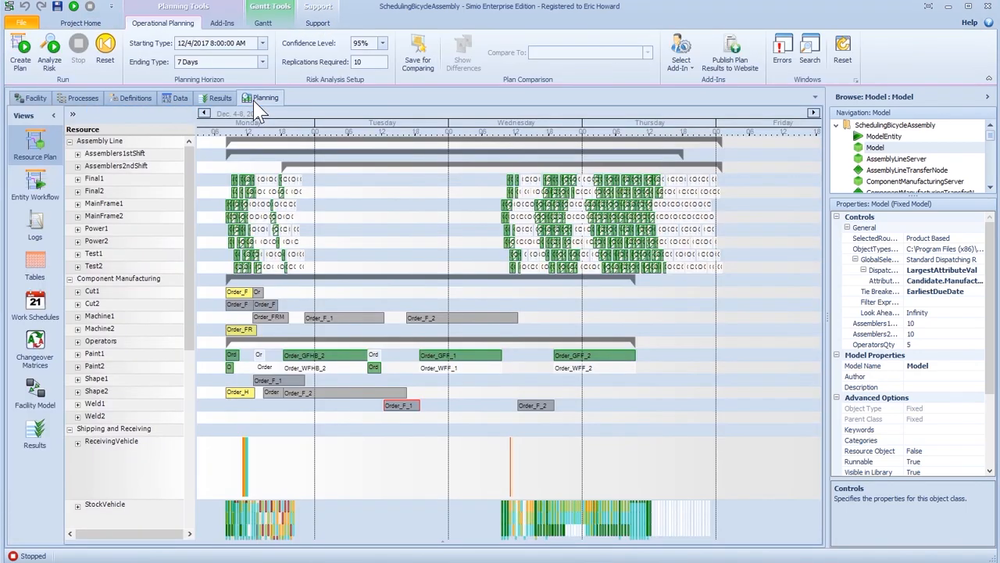
pyautogui.click(37, 188)
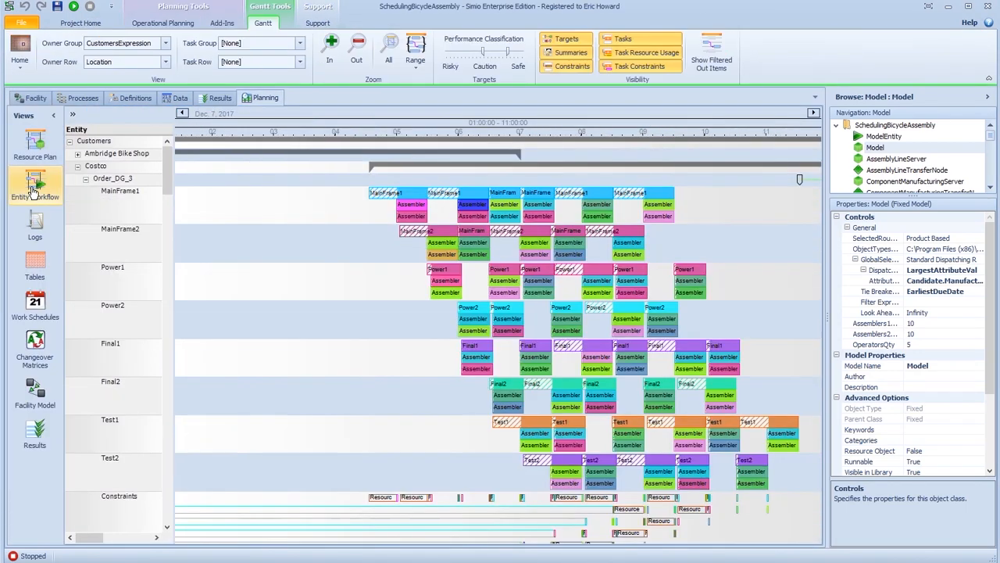
pyautogui.click(114, 45)
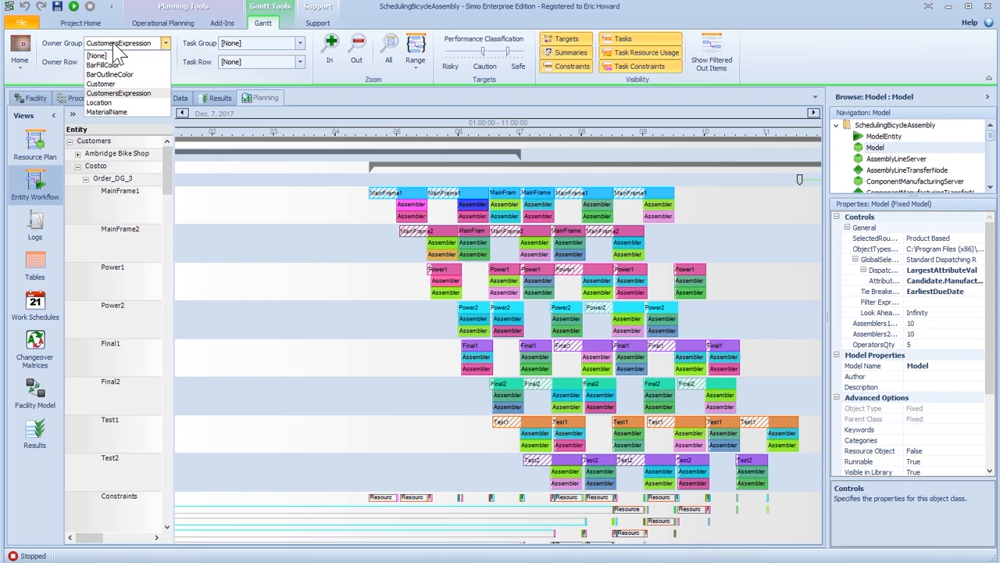
pyautogui.click(114, 45)
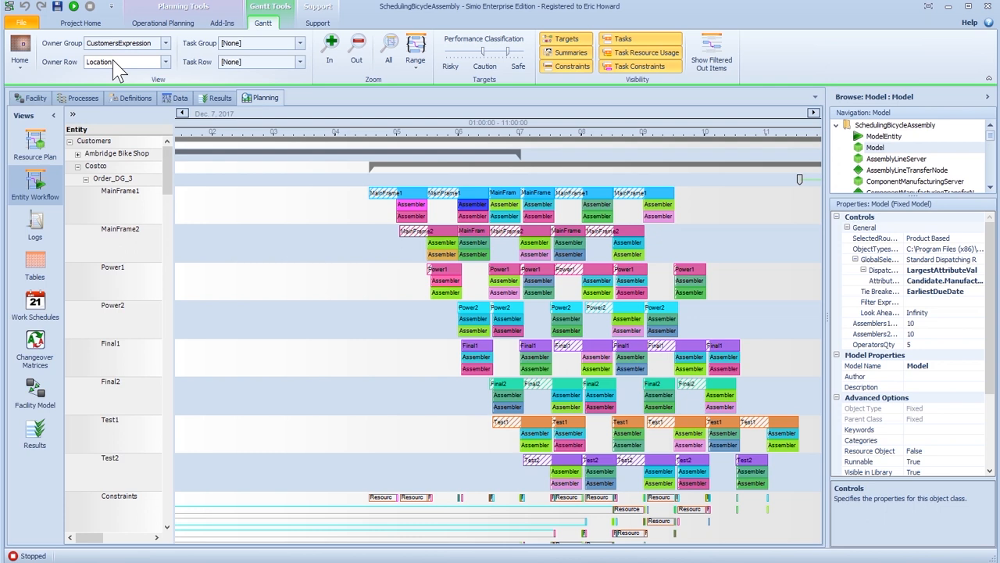
pyautogui.click(114, 62)
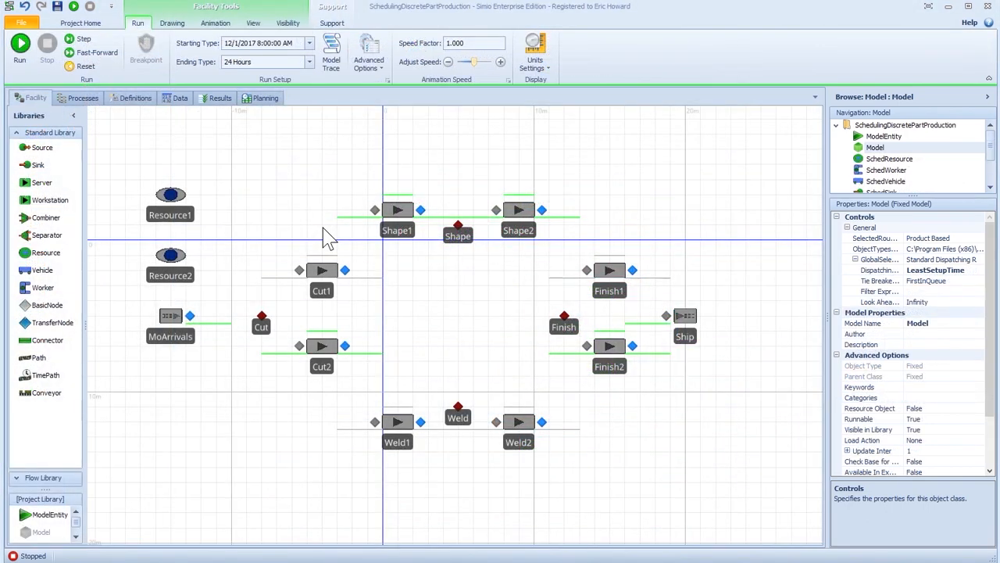
# - Open the Task Log among the planning logs of the SchedulingDiscretePartProduction model
pyautogui.click(265, 98)
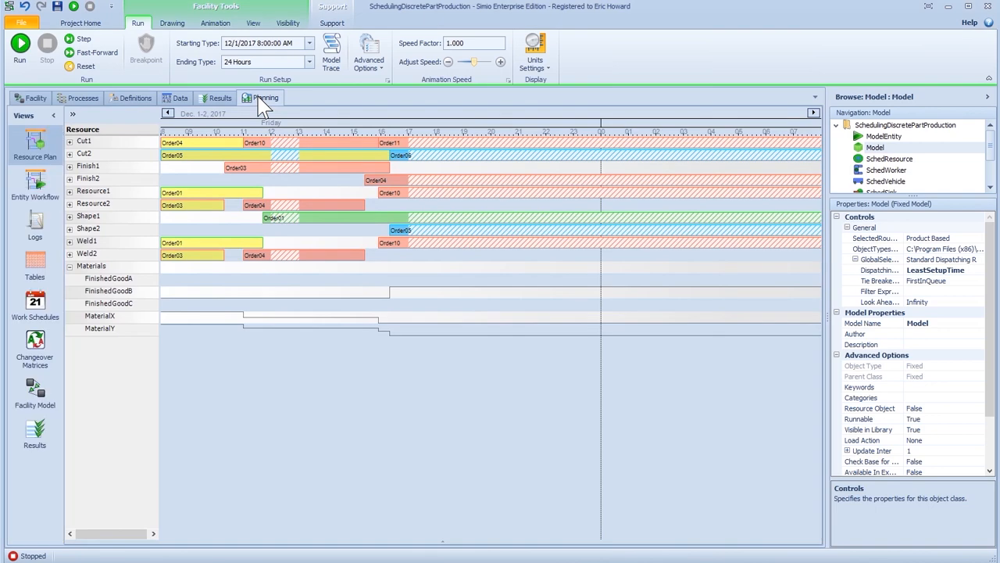
pyautogui.click(36, 227)
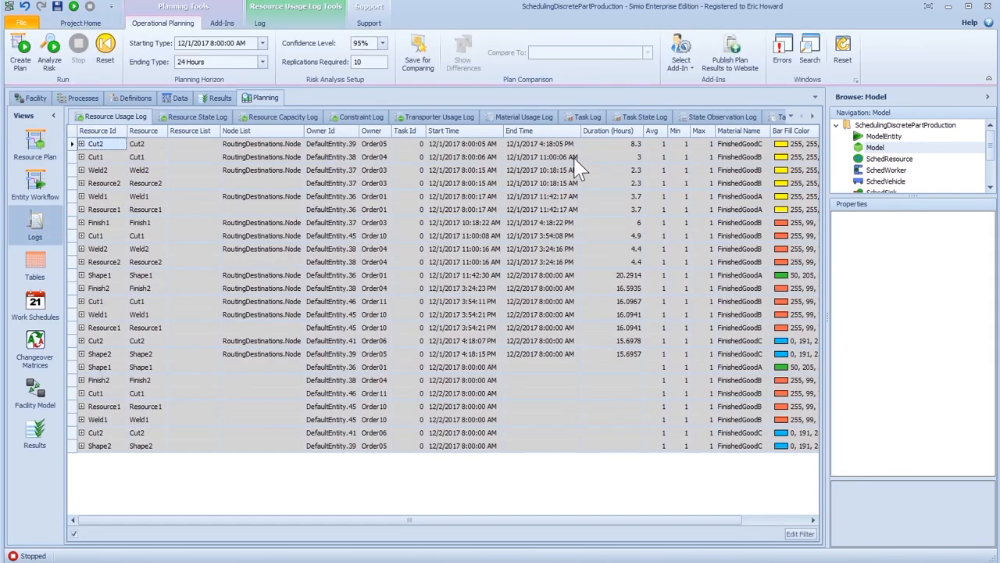
pyautogui.click(592, 120)
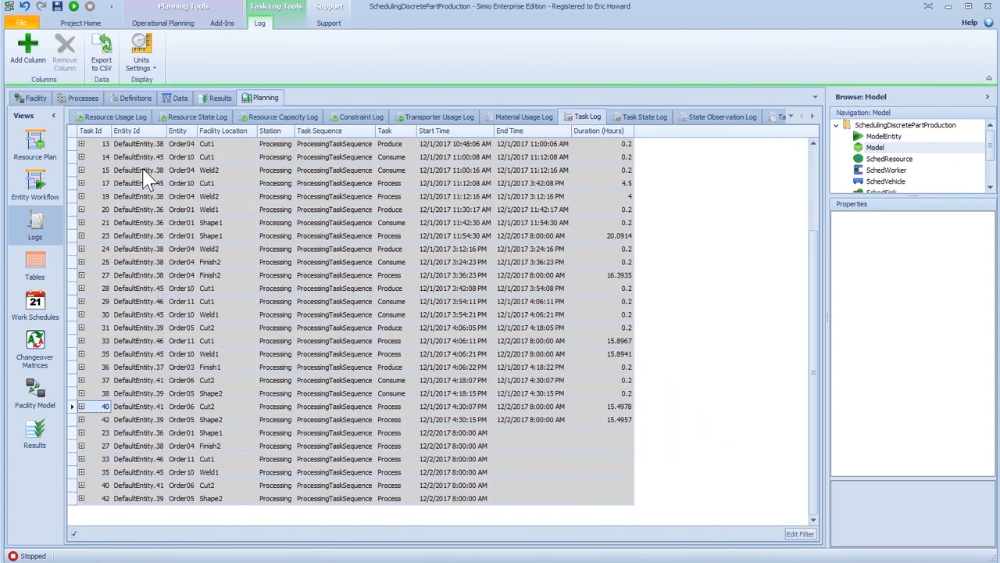
# - Expand the Task State Details of tasks 33, 27, 23, 19 and 14 in the Task Log
pyautogui.click(81, 340)
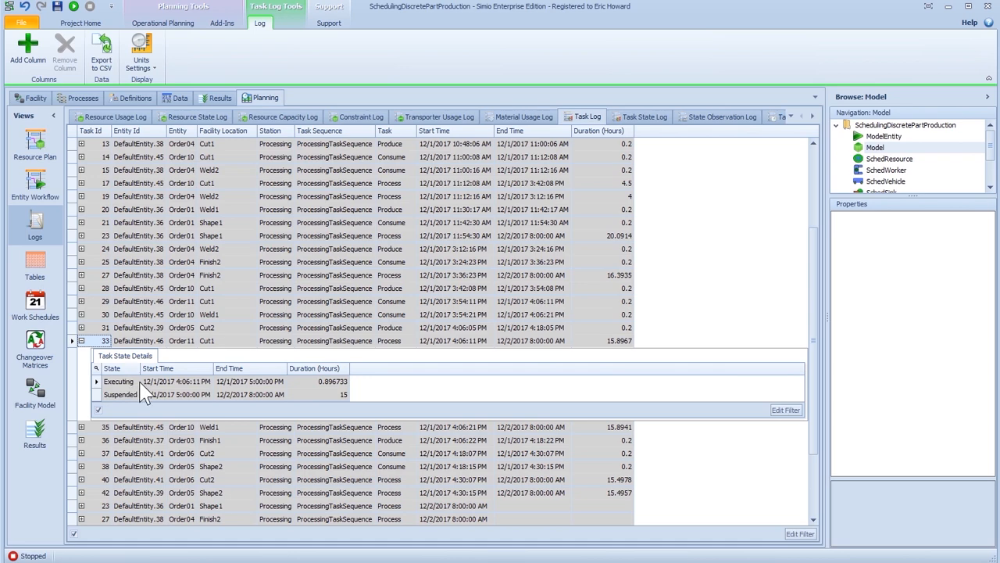
pyautogui.click(81, 275)
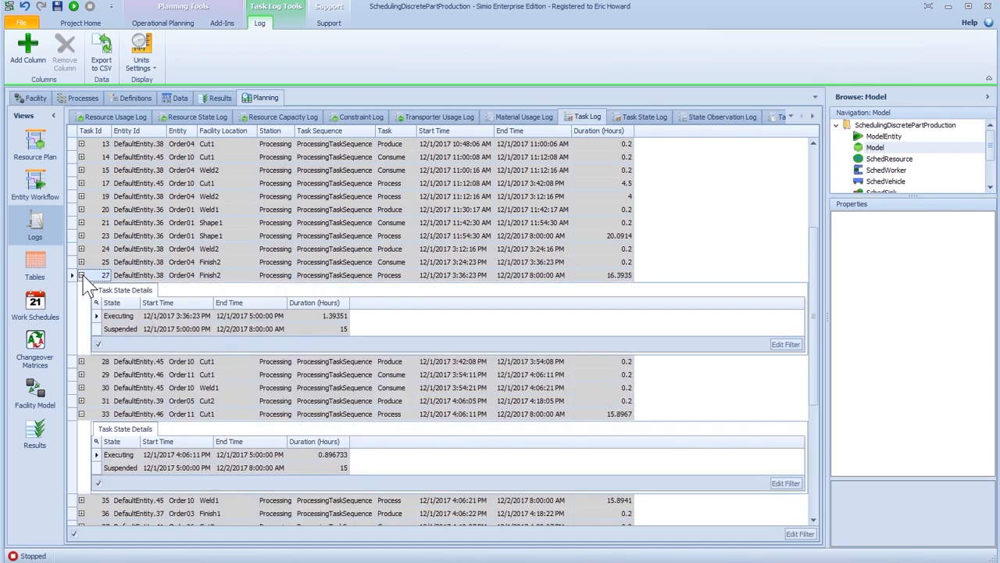
pyautogui.click(81, 235)
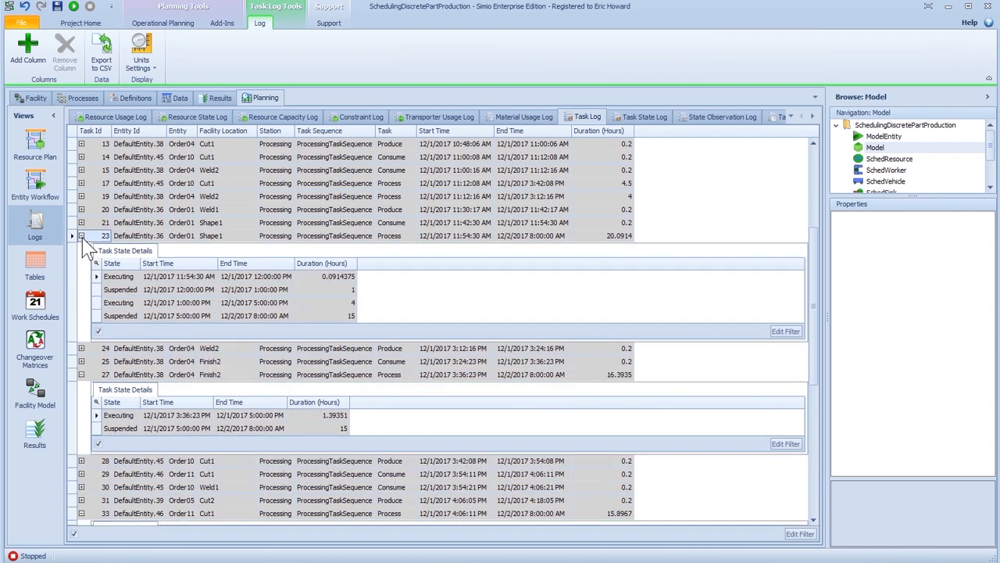
pyautogui.click(81, 196)
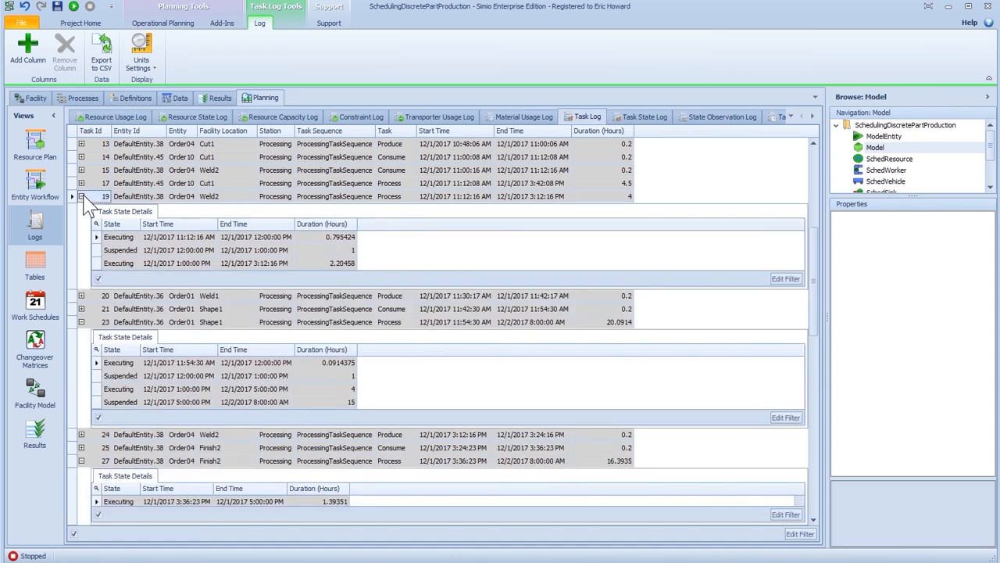
pyautogui.click(81, 156)
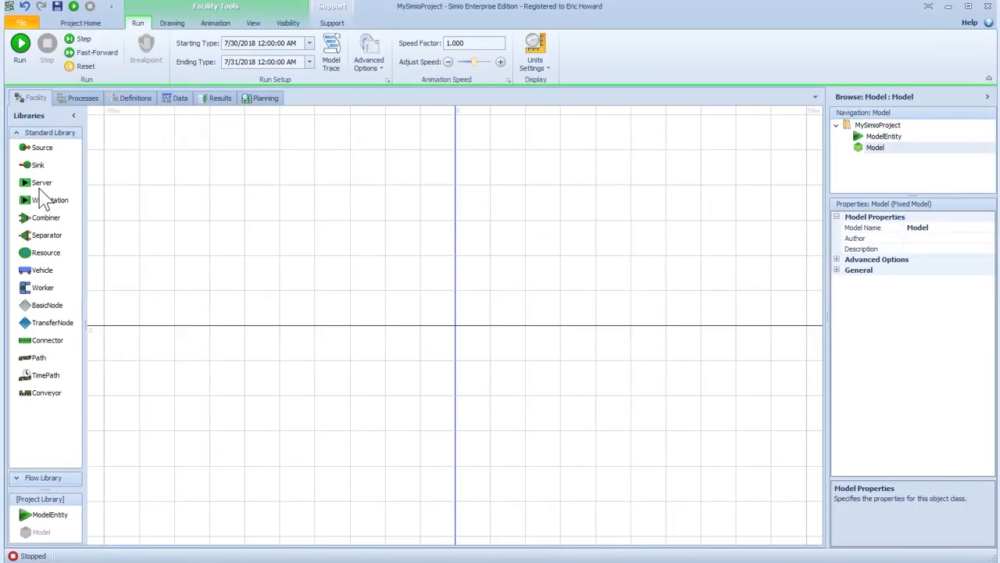
# - Place a Server near the facility origin, set its Process Type to Task Sequence, and select the Loopback Branches property under Processing Tasks
pyautogui.moveTo(39, 187); pyautogui.dragTo(464, 325)
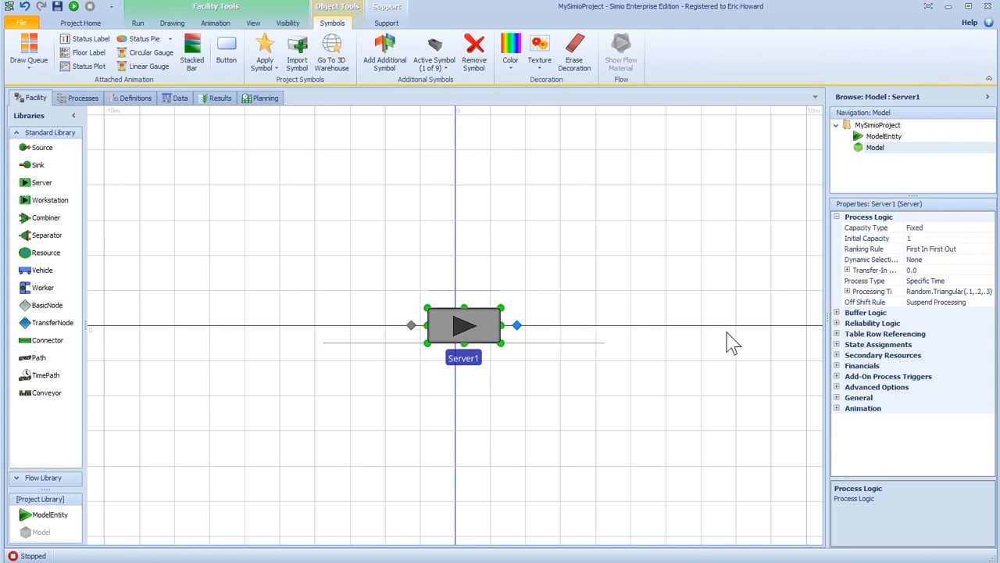
pyautogui.click(961, 282)
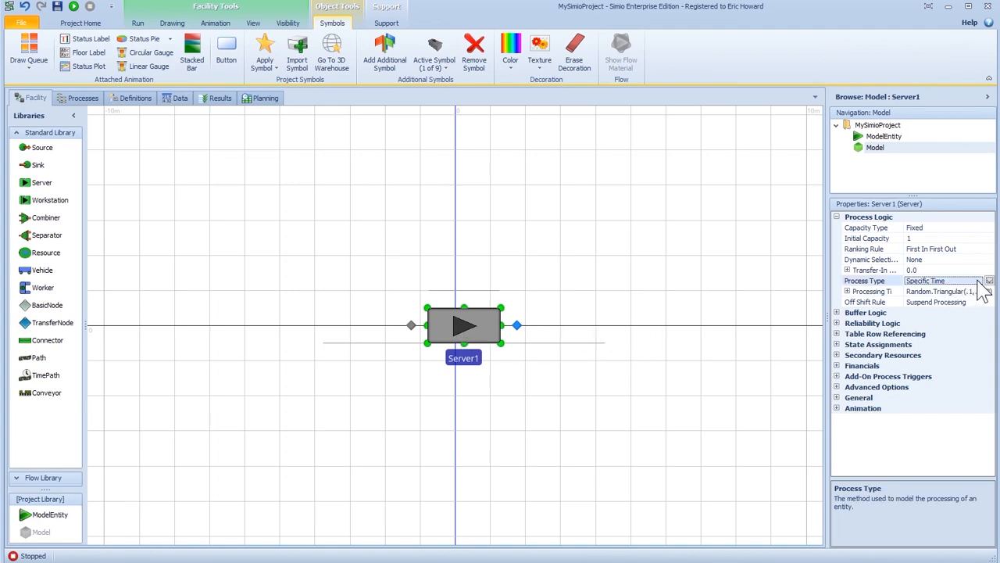
pyautogui.click(989, 280)
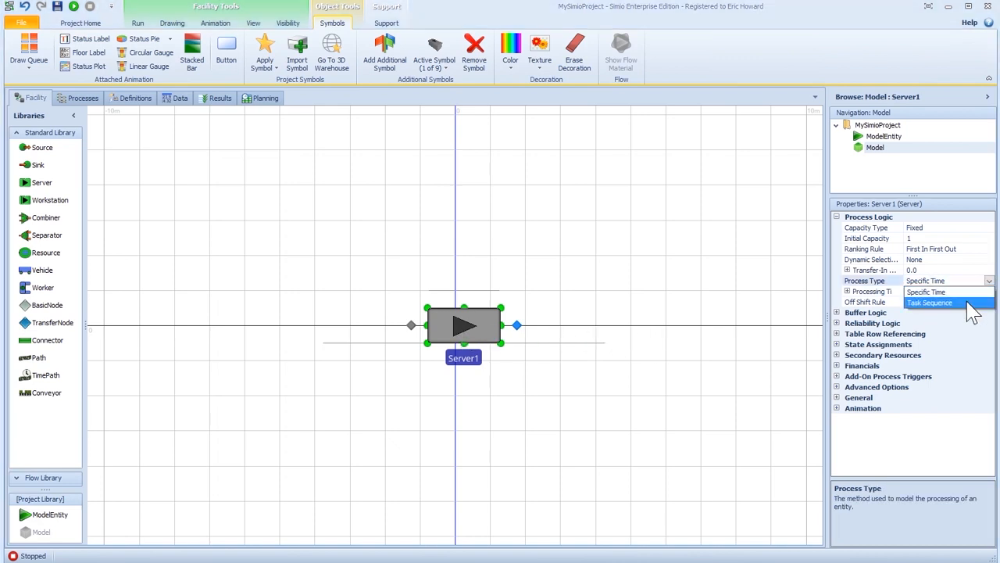
pyautogui.click(969, 303)
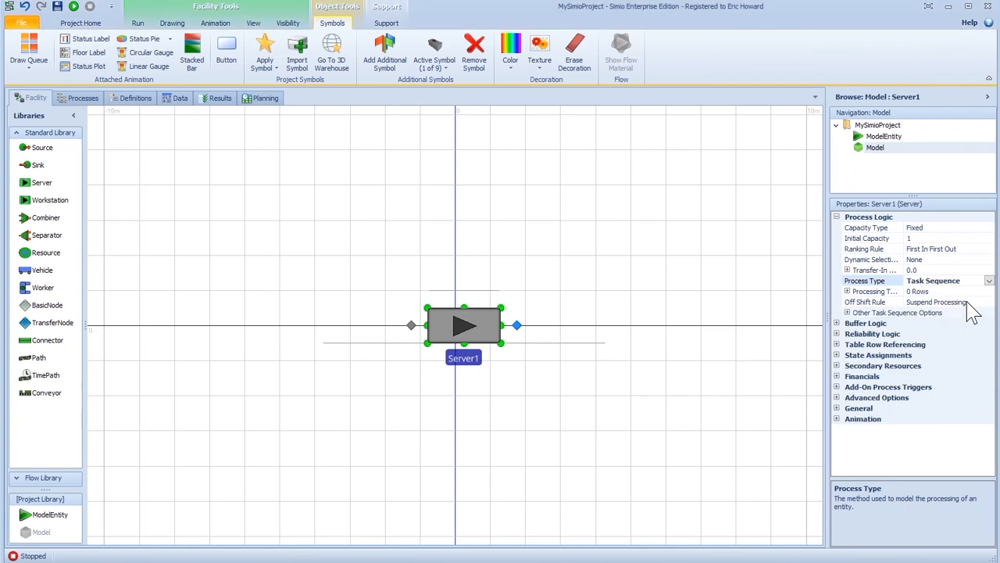
pyautogui.click(847, 291)
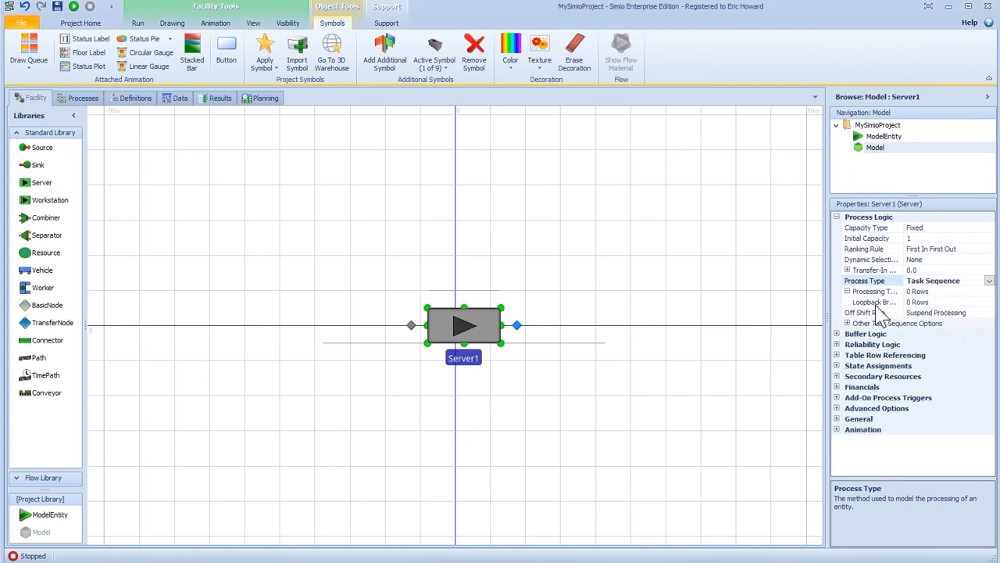
pyautogui.click(877, 303)
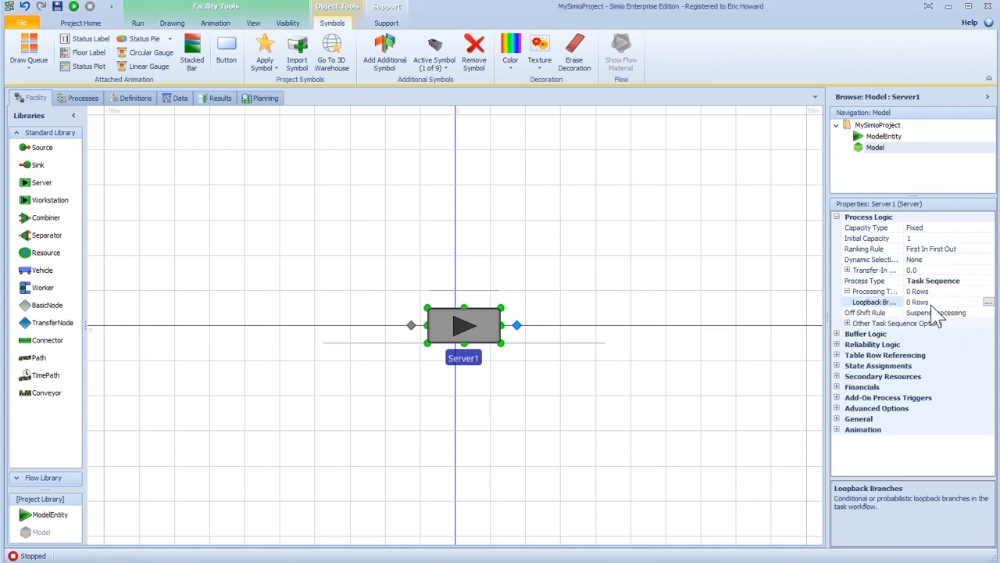
# - Open the Server's Loopback Branches editor and add a branch item
pyautogui.click(988, 303)
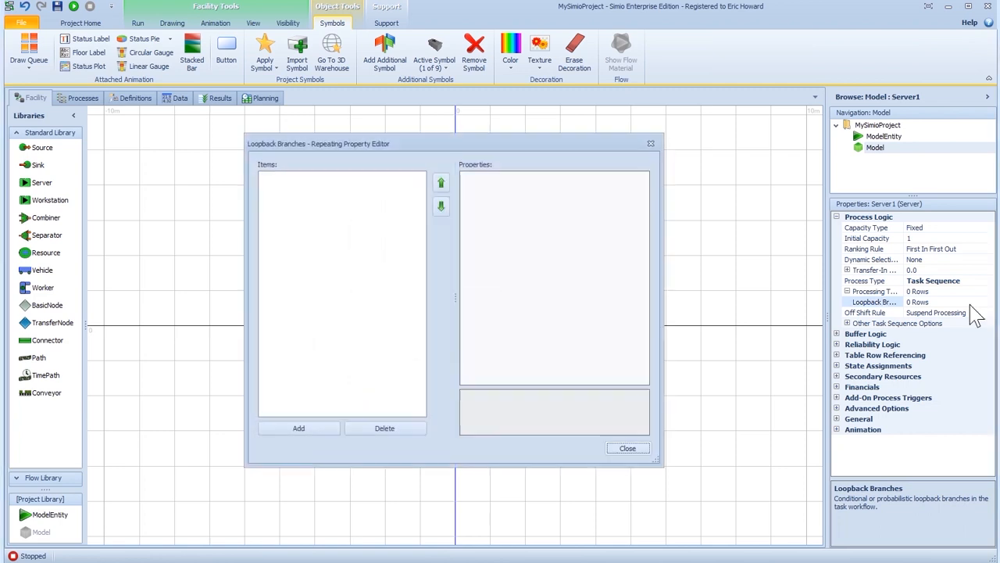
pyautogui.click(310, 434)
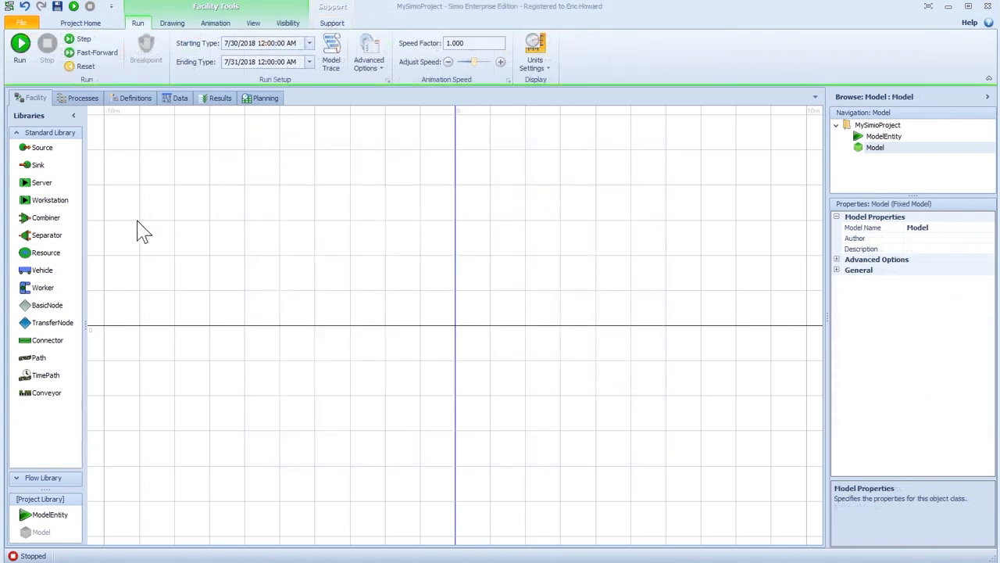
# - Place a Server near the origin of the empty facility and set its Process Type to Task Sequence
pyautogui.moveTo(33, 188); pyautogui.dragTo(448, 327)
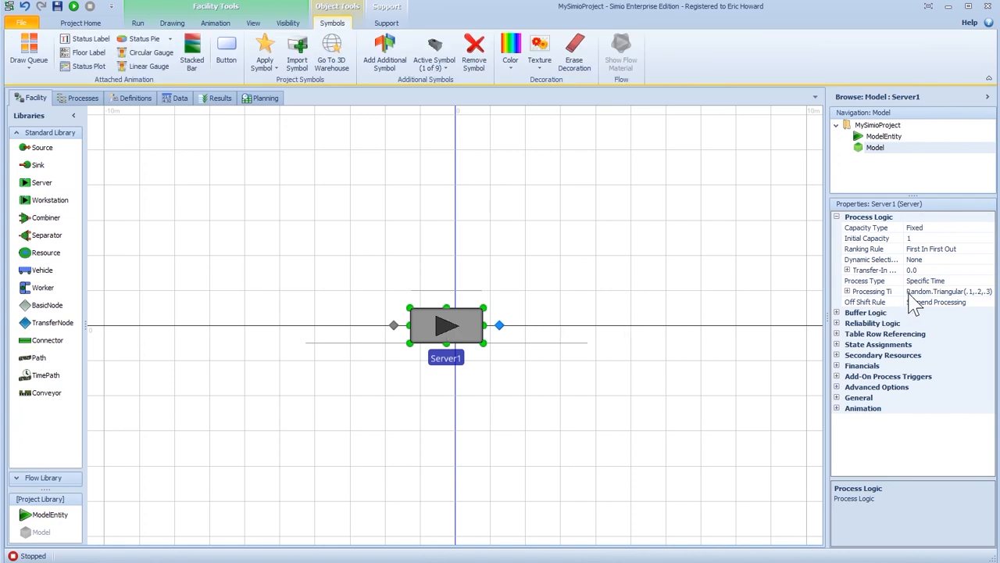
pyautogui.click(936, 283)
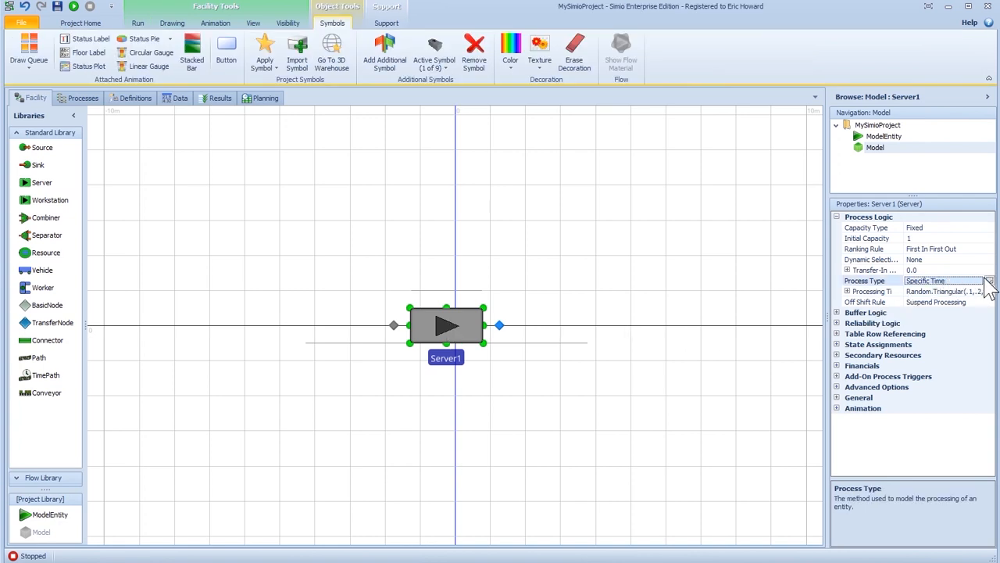
pyautogui.click(989, 281)
pyautogui.click(959, 302)
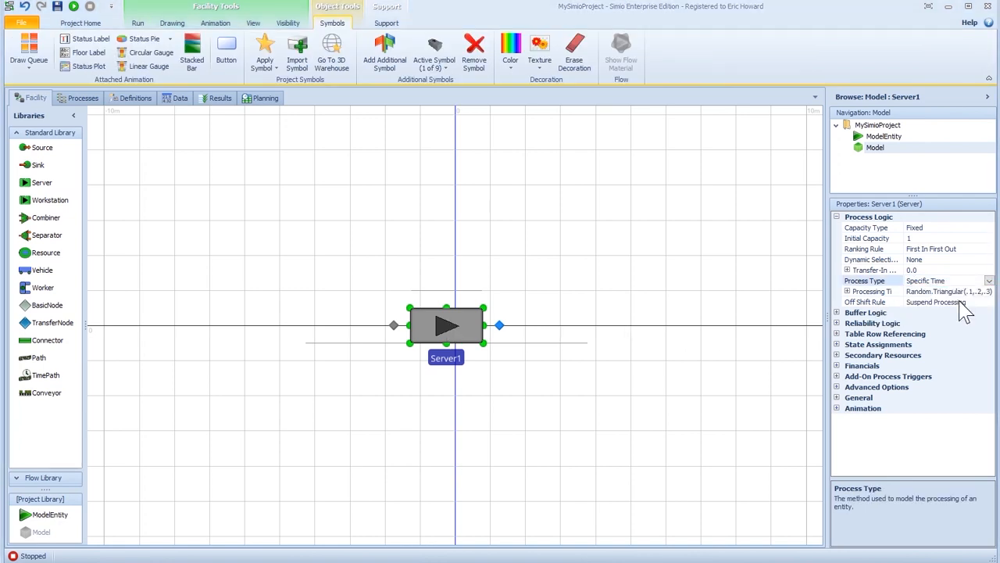
# - Add a task to the Server's Processing Tasks
pyautogui.click(969, 291)
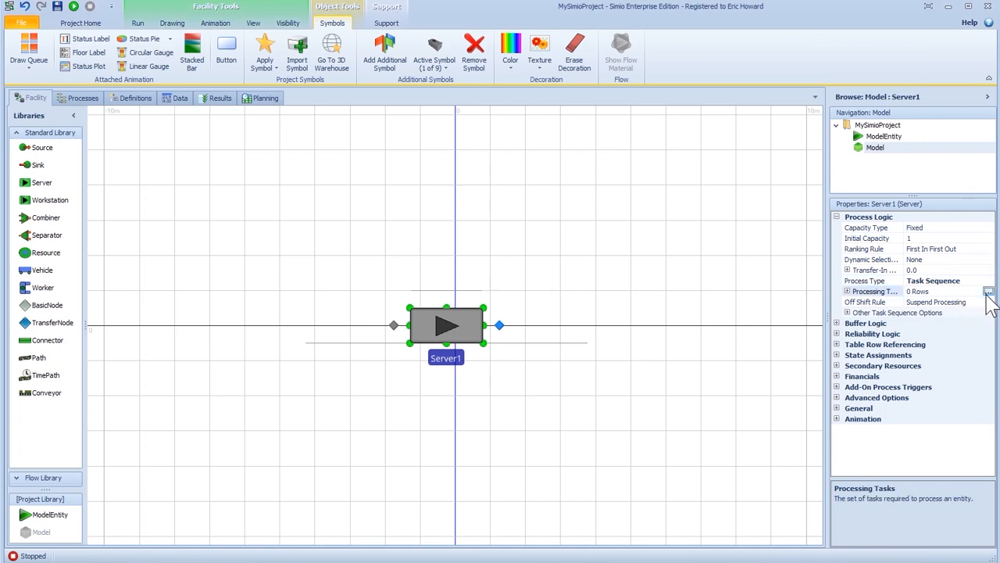
pyautogui.click(989, 292)
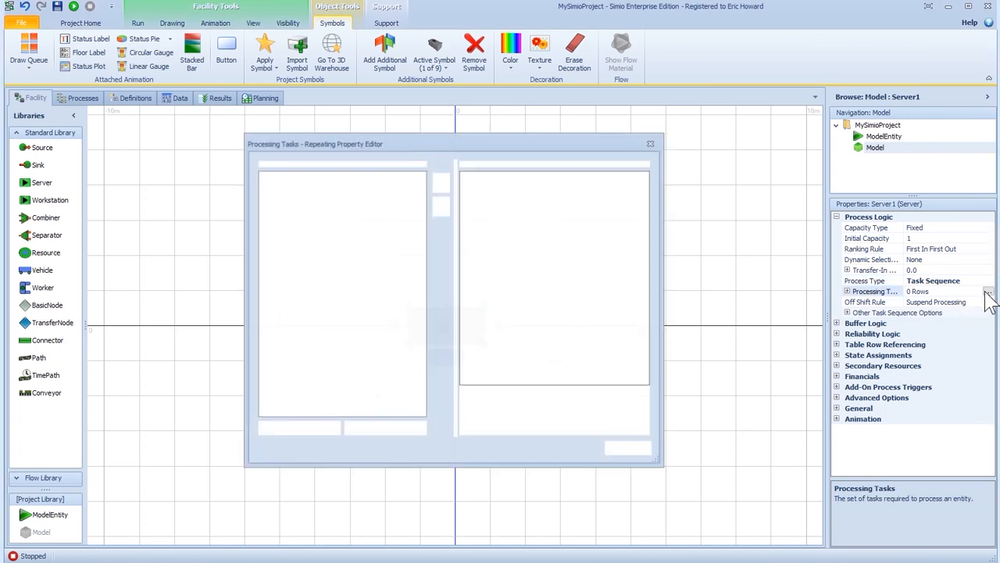
pyautogui.click(313, 431)
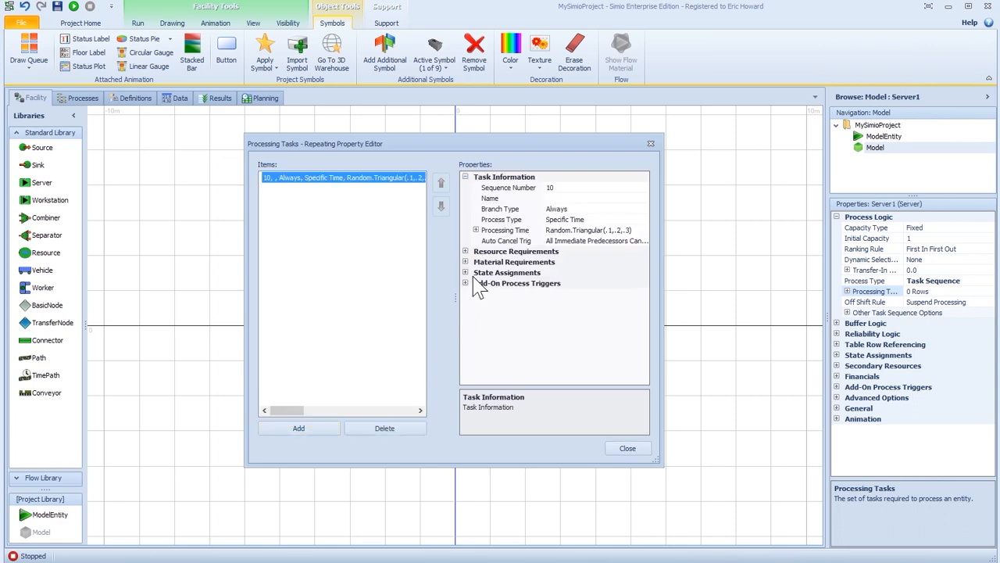
# - Expand the task's State Assignments and examine the Assign When, State Variable Name and New Value properties
pyautogui.click(466, 274)
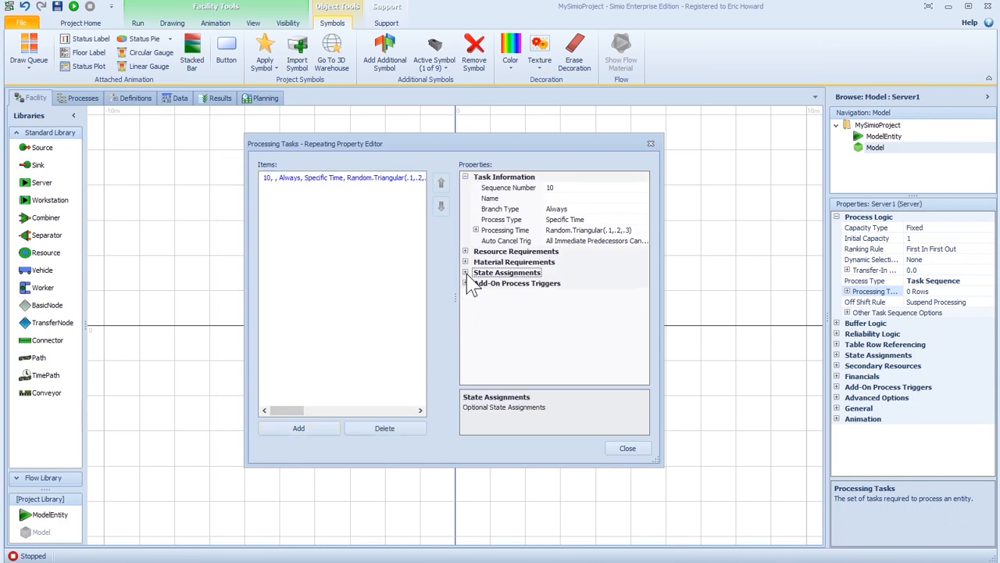
pyautogui.click(466, 273)
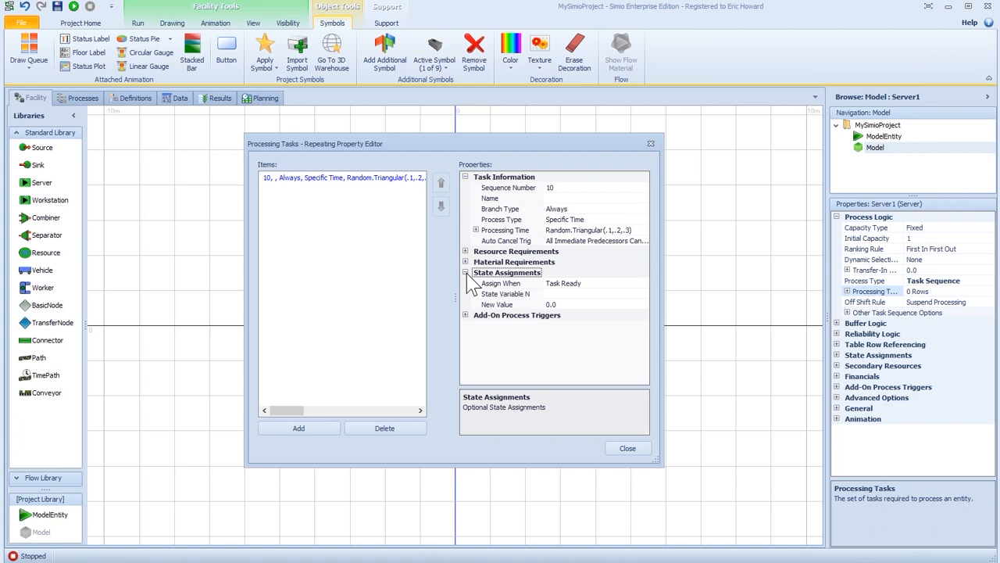
pyautogui.click(560, 286)
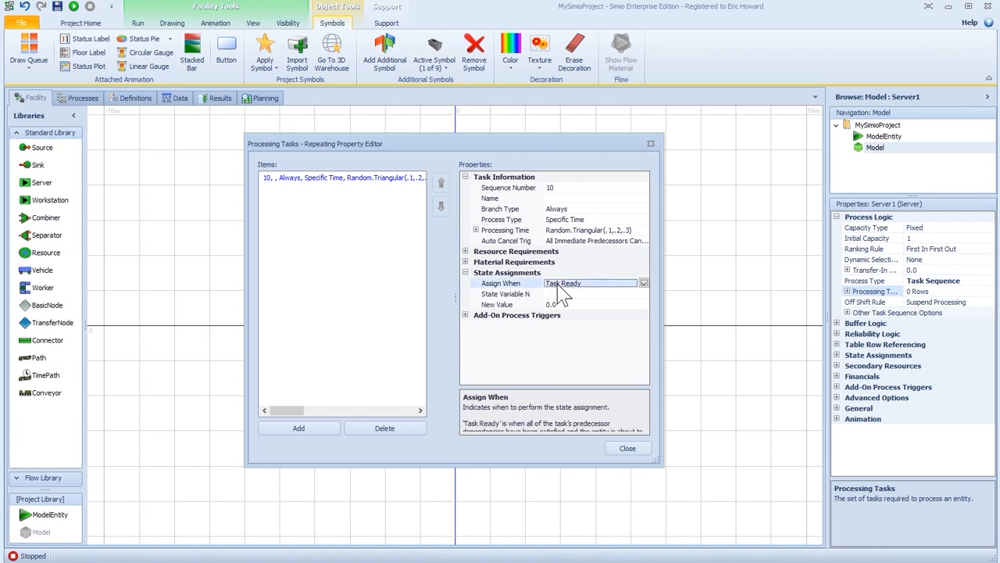
pyautogui.click(560, 293)
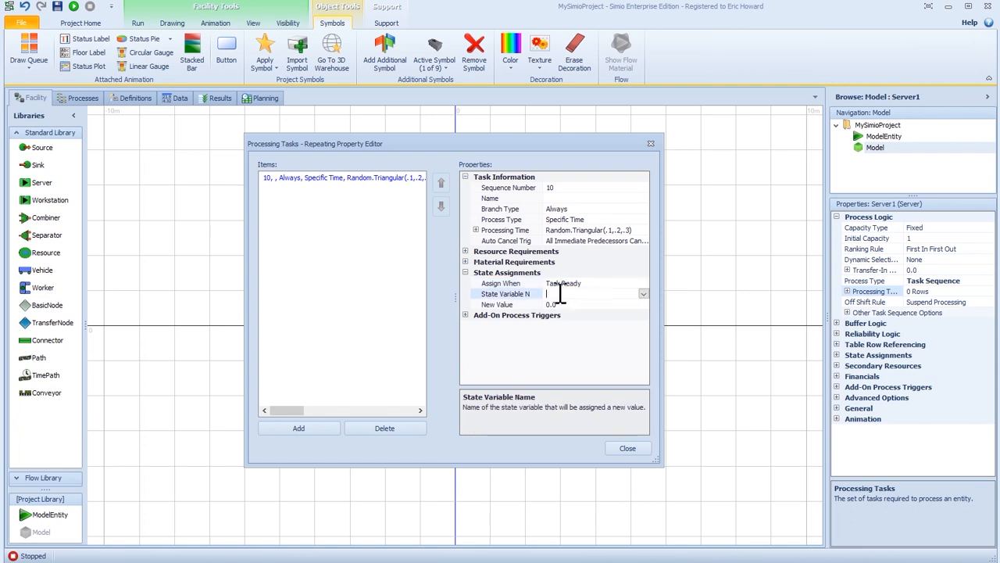
pyautogui.click(561, 304)
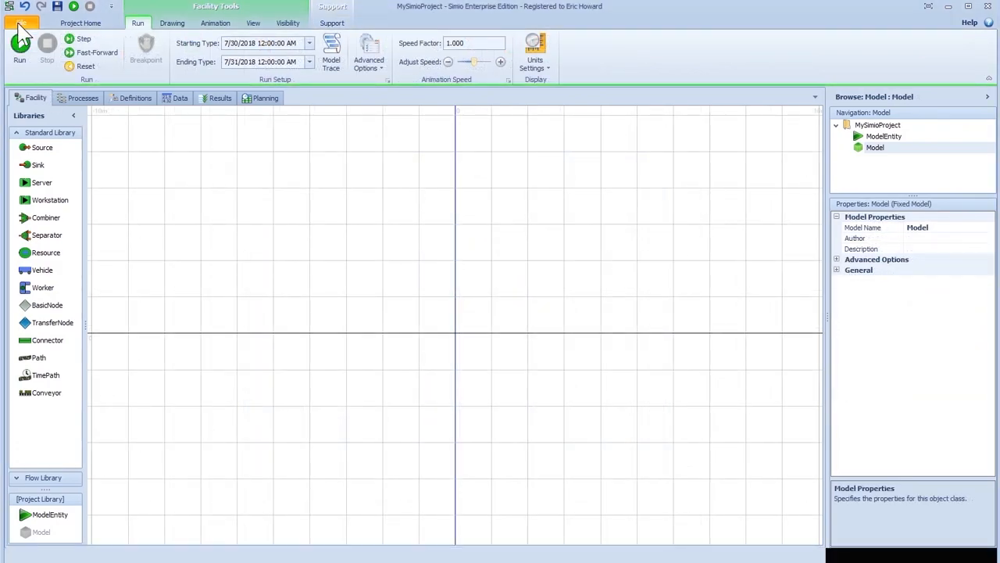
# - Open the application settings and show the choices for the Use Scheduled Breakpoints runtime setting
pyautogui.click(19, 26)
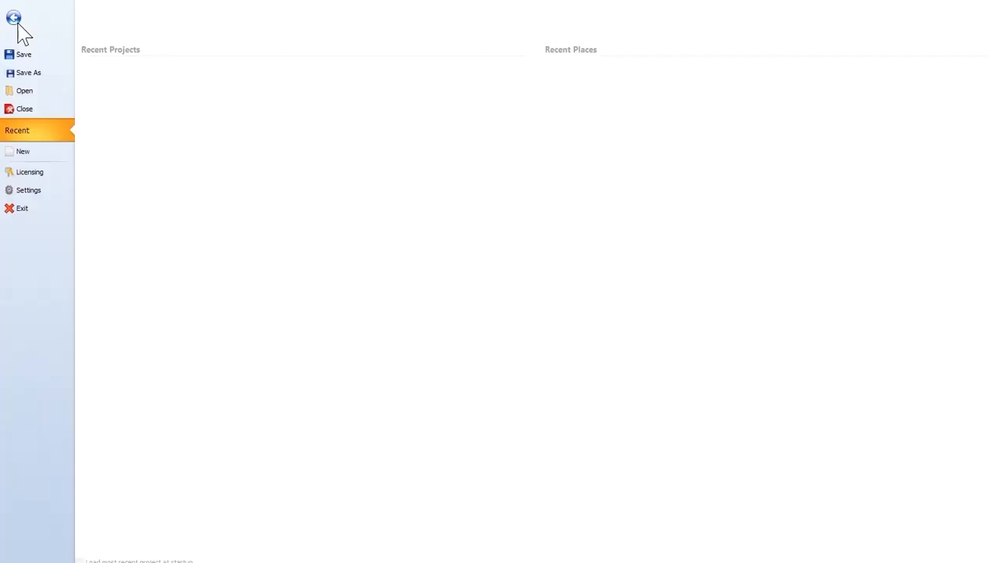
pyautogui.click(30, 193)
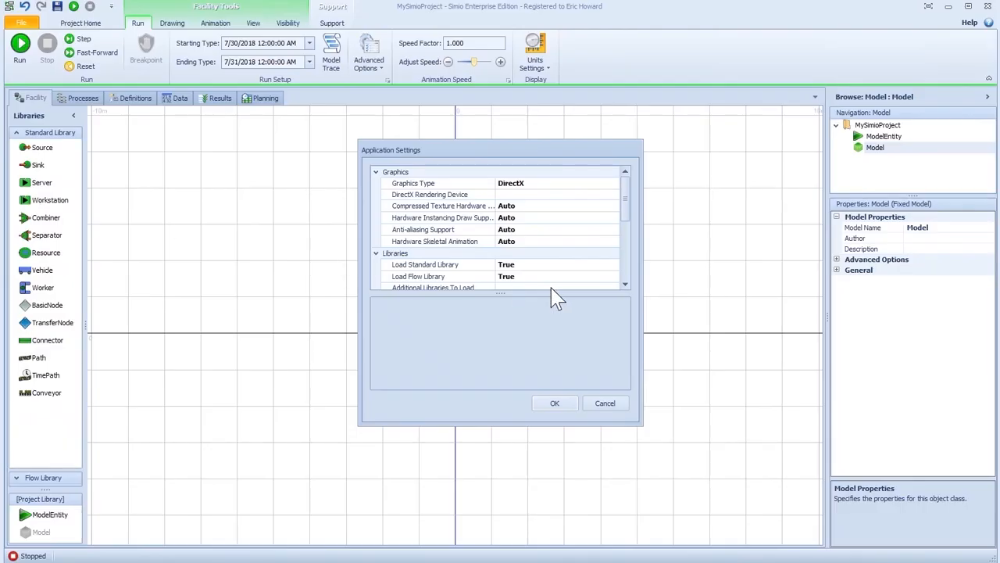
pyautogui.scroll(-3, 627, 260)
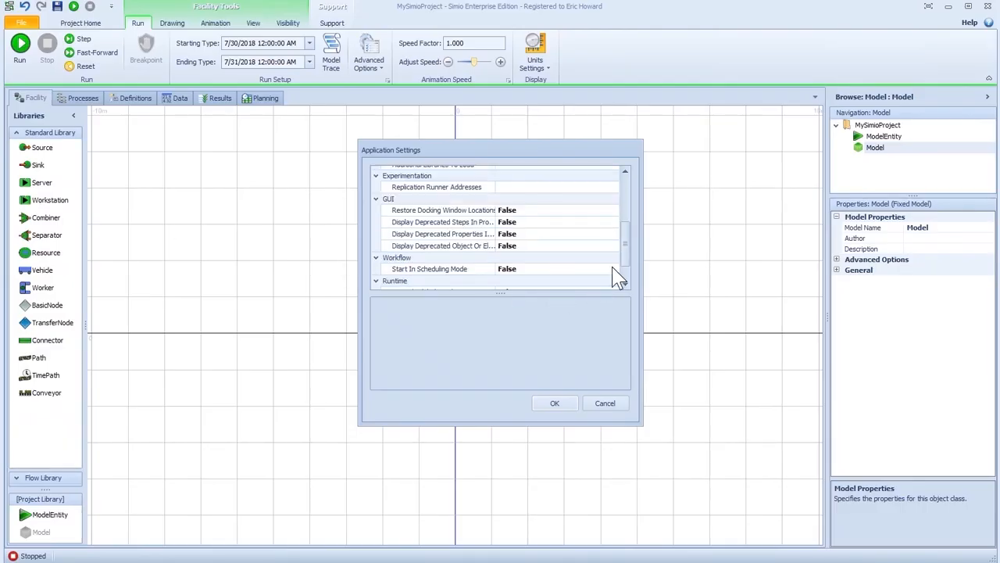
pyautogui.scroll(-1, 627, 268)
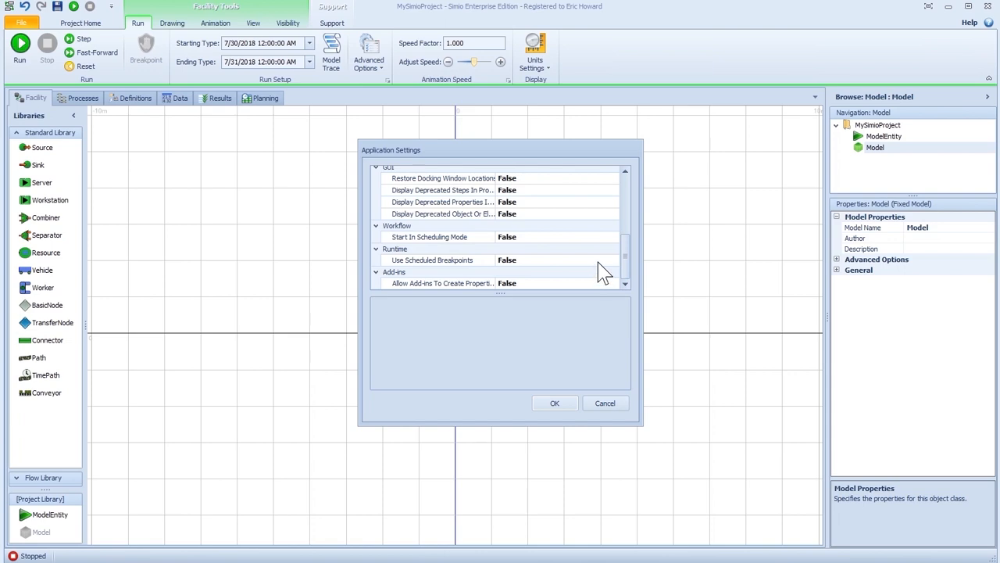
pyautogui.click(599, 261)
pyautogui.click(614, 261)
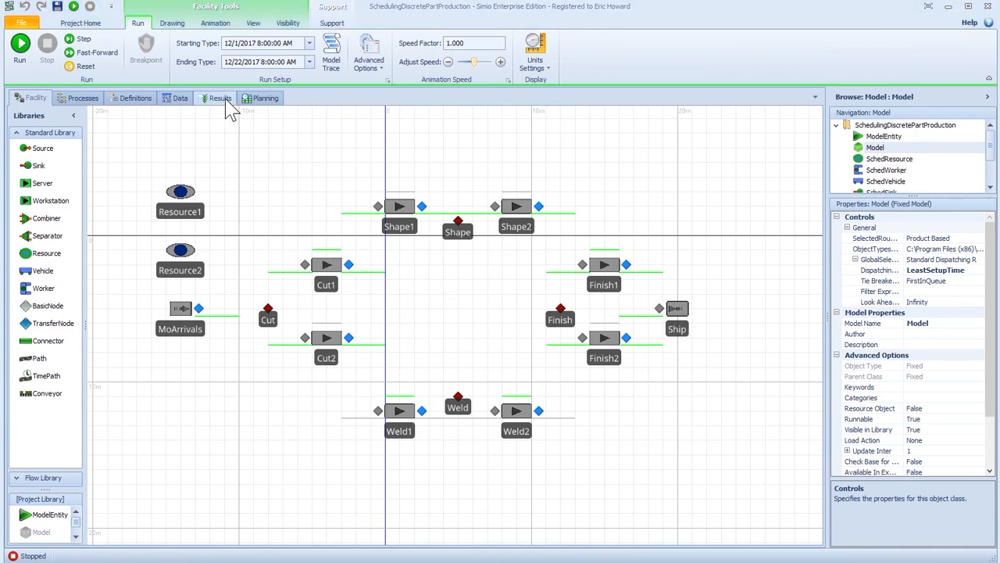
# - Open the planning logs of the SchedulingDiscretePartProduction model
pyautogui.click(247, 102)
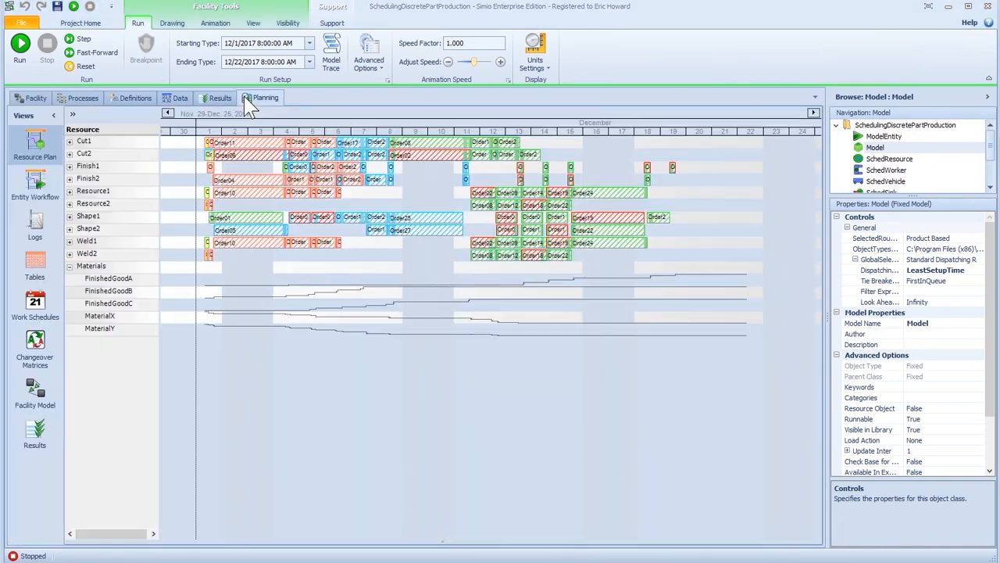
pyautogui.click(45, 225)
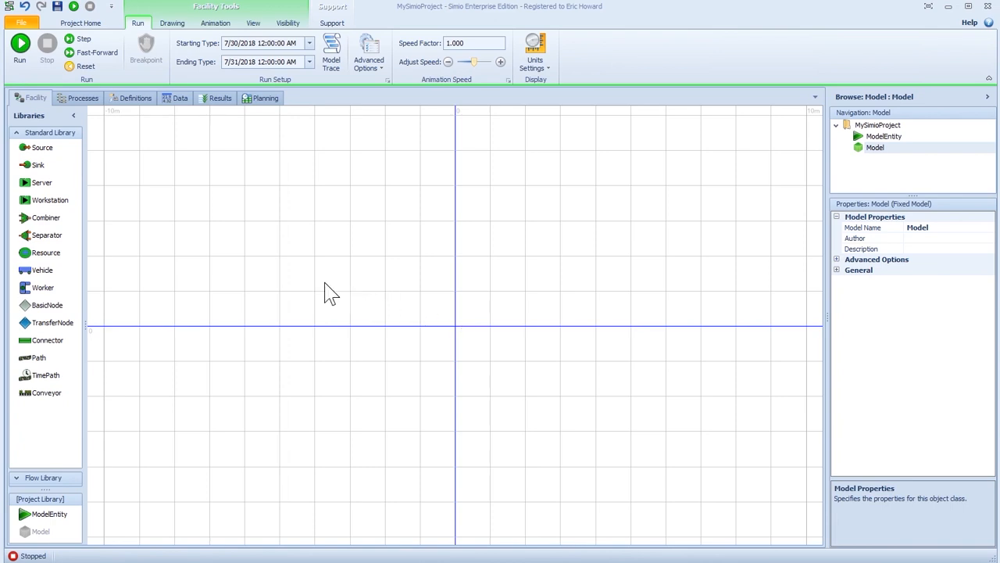
# - Place a Server at the facility origin and create a new object named MyServer from it
pyautogui.click(41, 190)
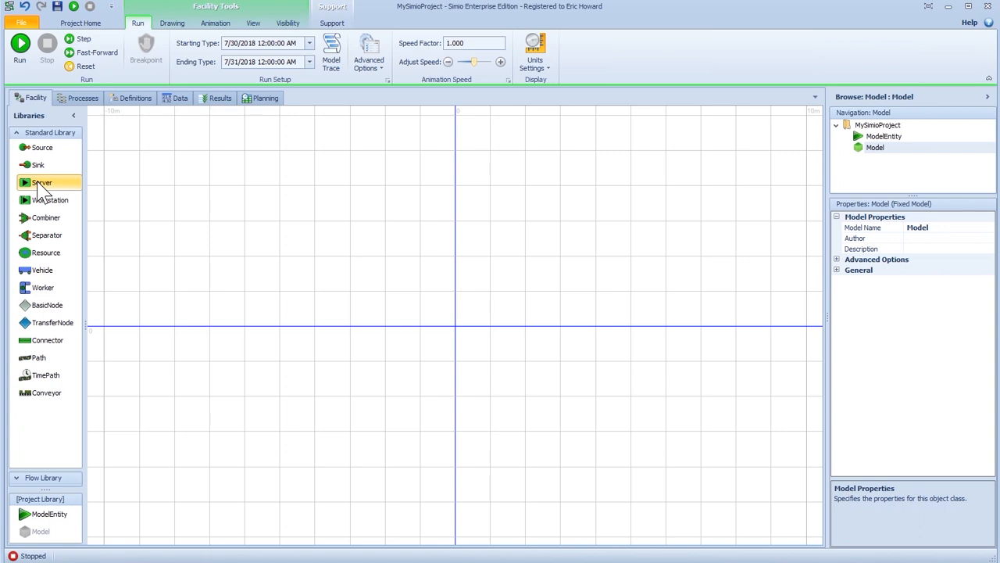
pyautogui.moveTo(39, 190); pyautogui.dragTo(453, 326)
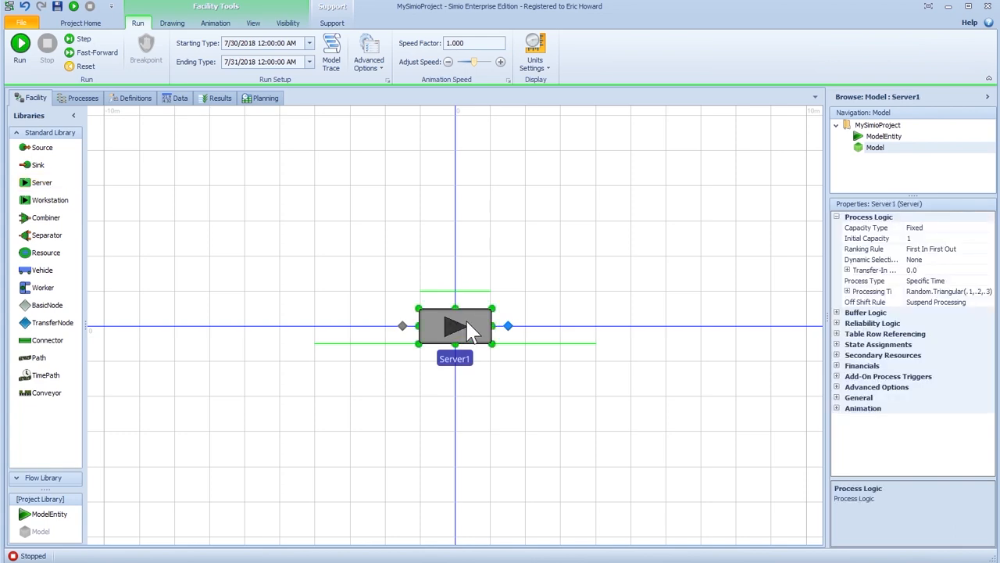
pyautogui.rightClick(483, 326)
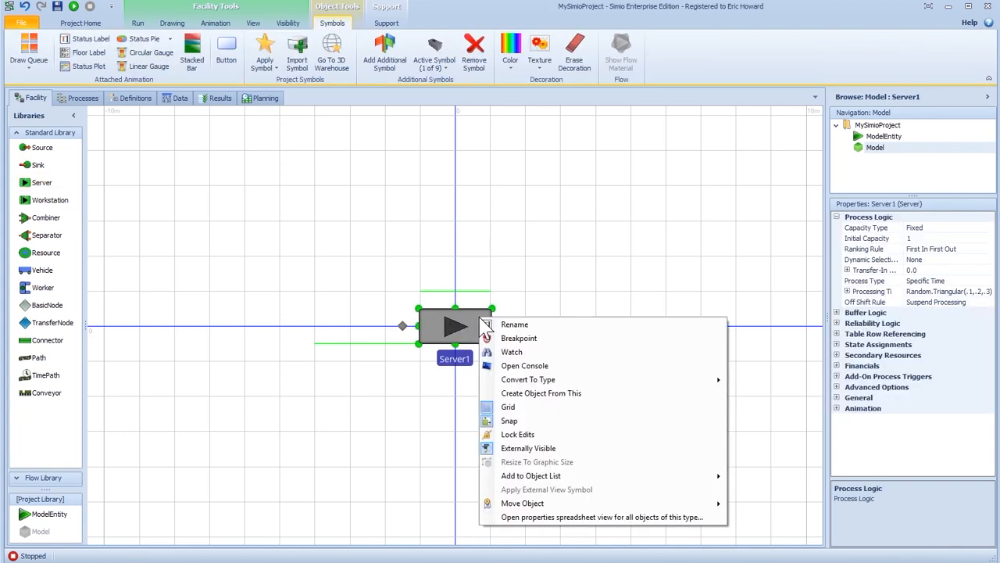
pyautogui.click(536, 393)
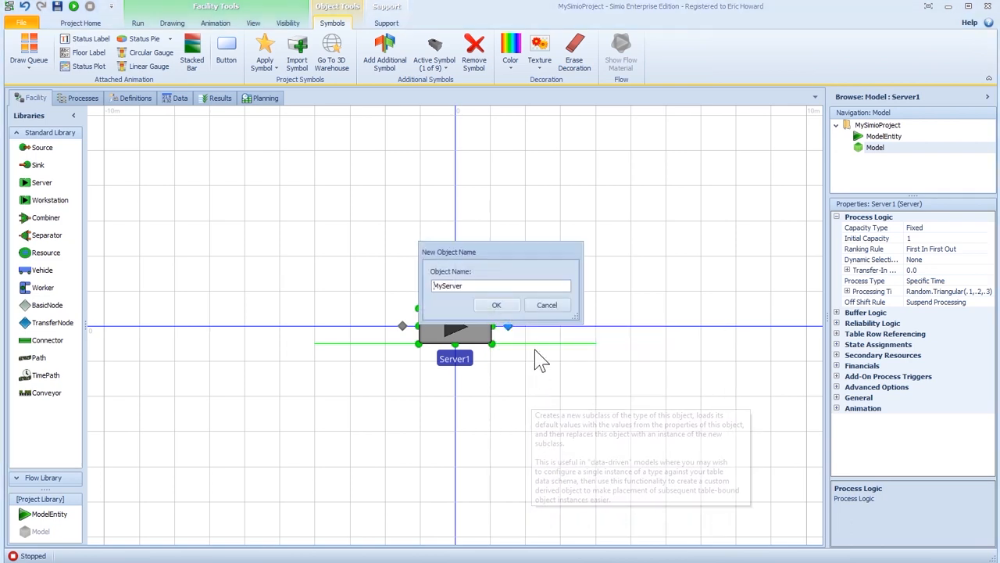
pyautogui.click(507, 308)
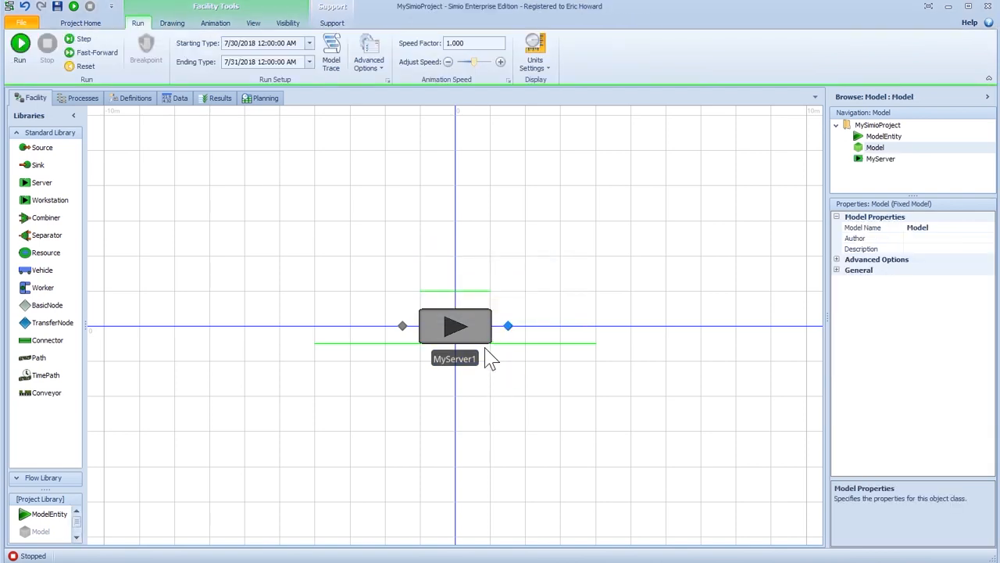
# - Select the MyServer instance in the facility and show its available object commands
pyautogui.click(482, 336)
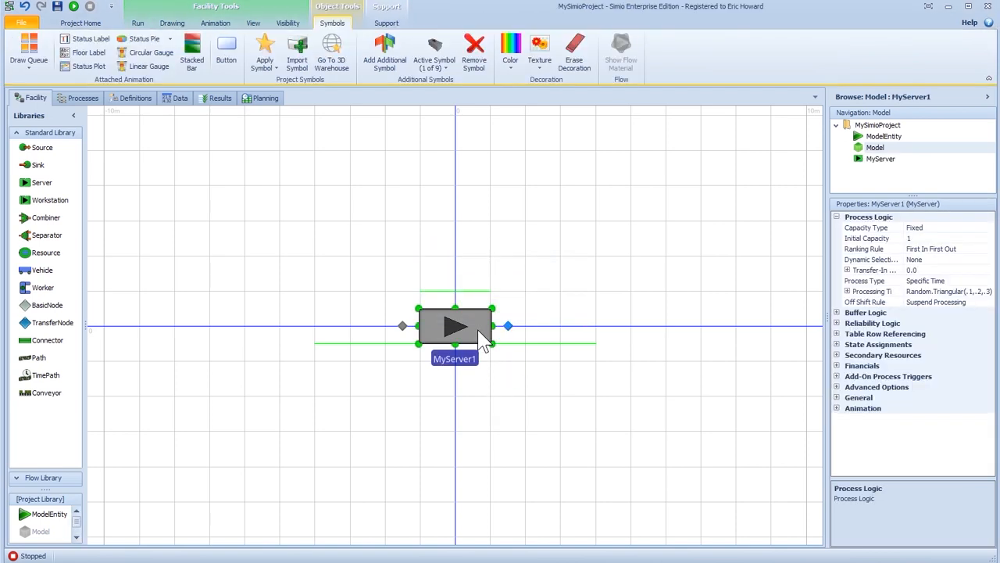
pyautogui.rightClick(479, 330)
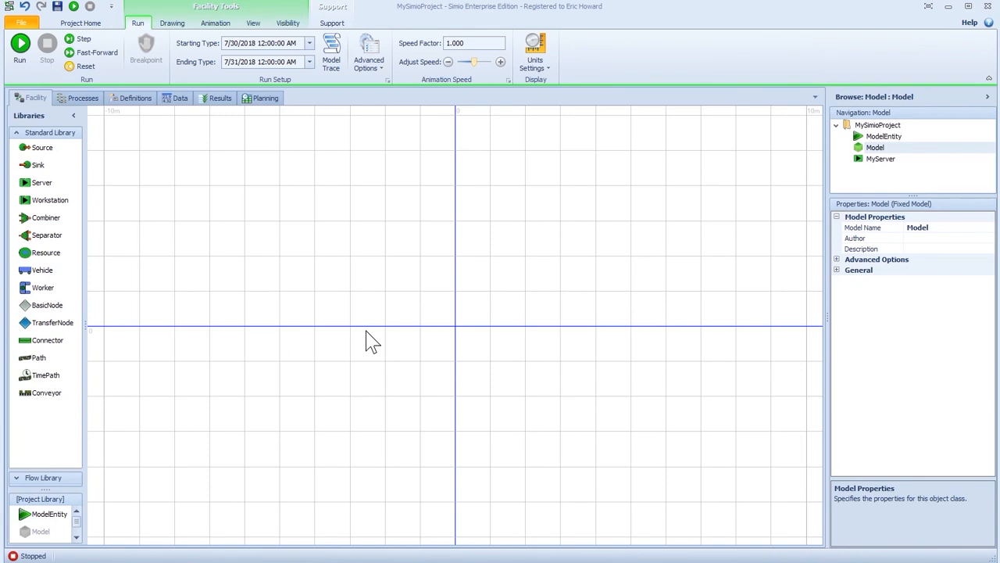
# - Show the New Symbol options for the project, including Go To 3D Warehouse and Create New Symbol
pyautogui.click(79, 24)
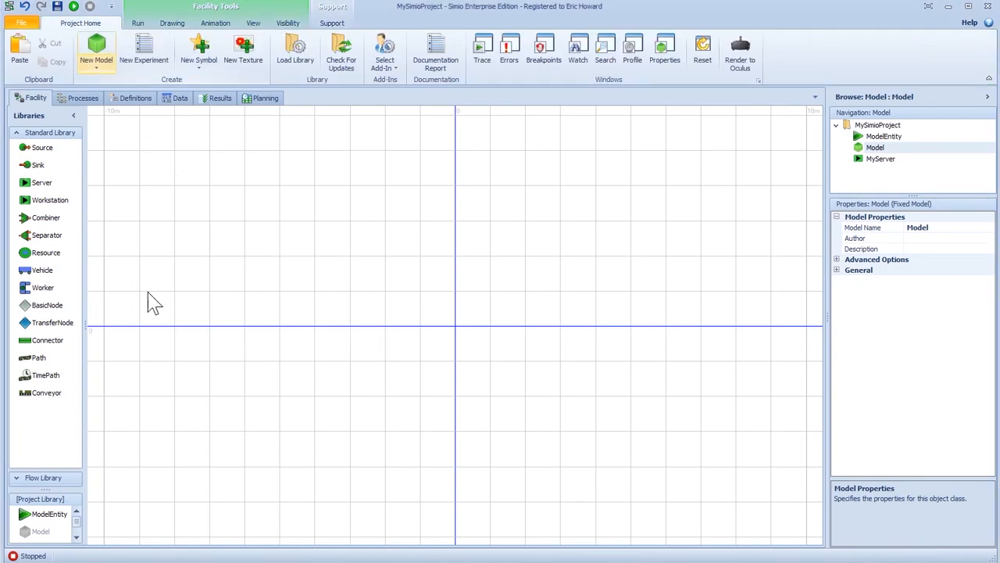
pyautogui.click(199, 78)
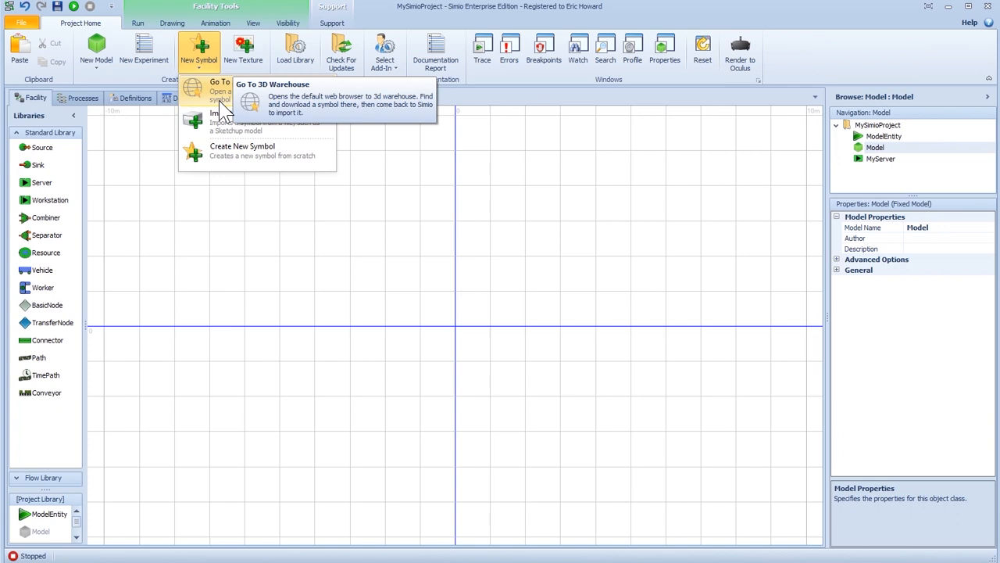
pyautogui.press('Escape')
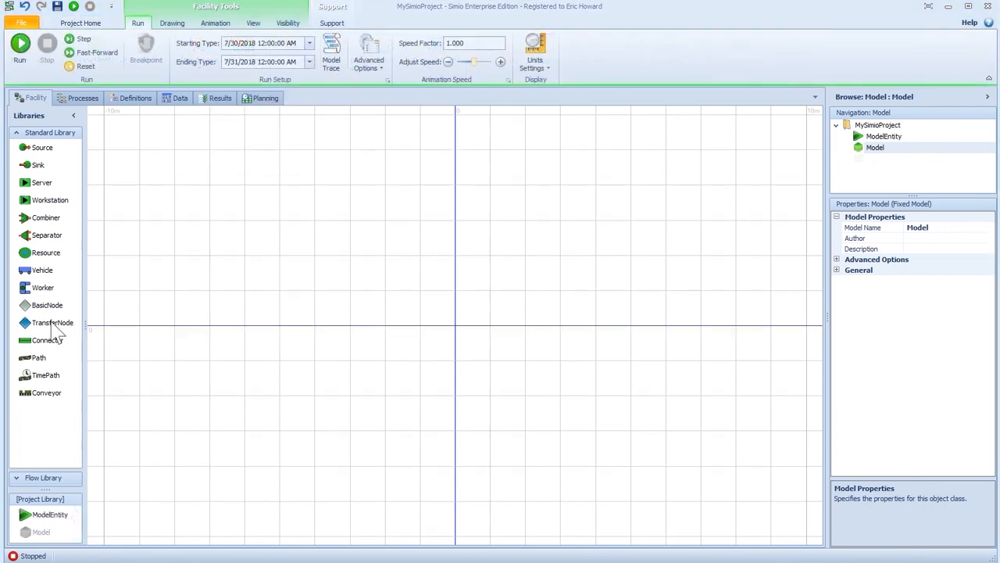
# - Place a TransferNode at the facility origin and set its Entity Destination Type to None (Destroy Entity)
pyautogui.moveTo(56, 328); pyautogui.dragTo(455, 325)
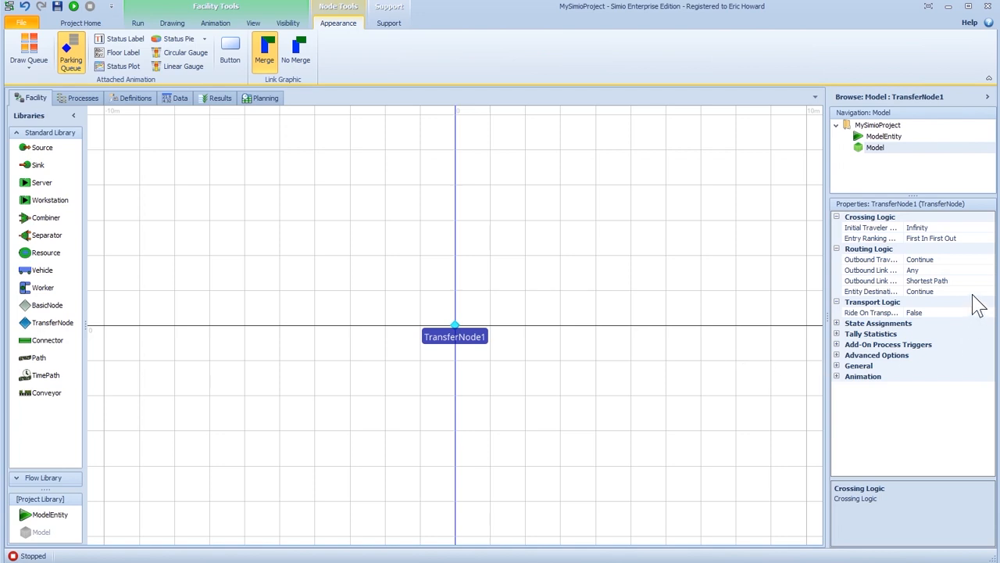
pyautogui.click(976, 291)
pyautogui.click(988, 291)
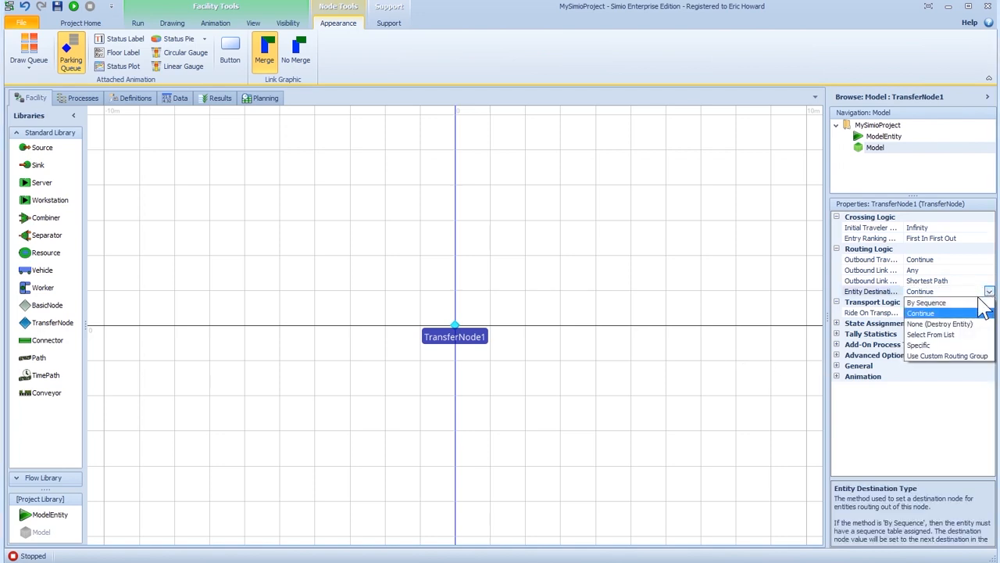
pyautogui.click(941, 319)
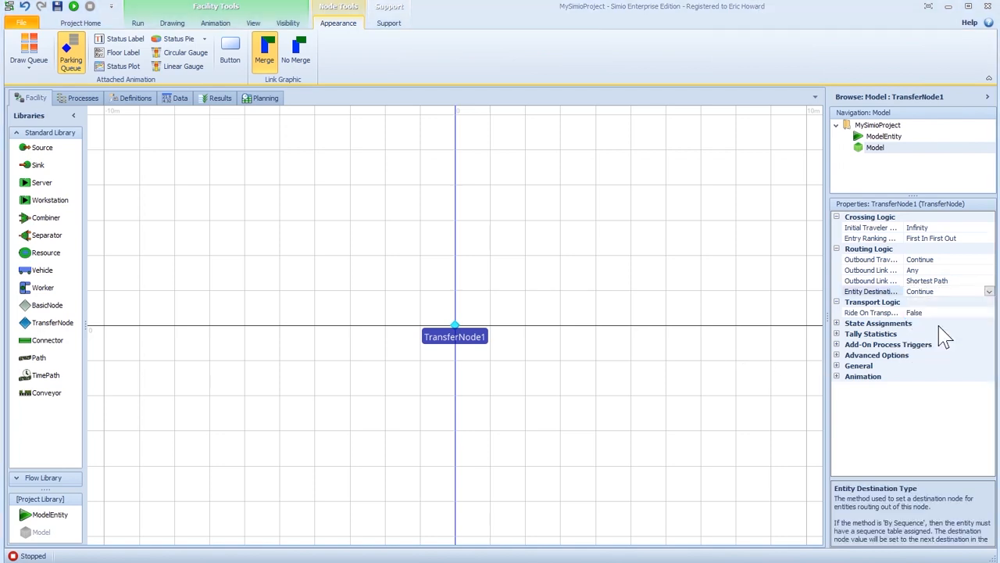
pyautogui.click(989, 292)
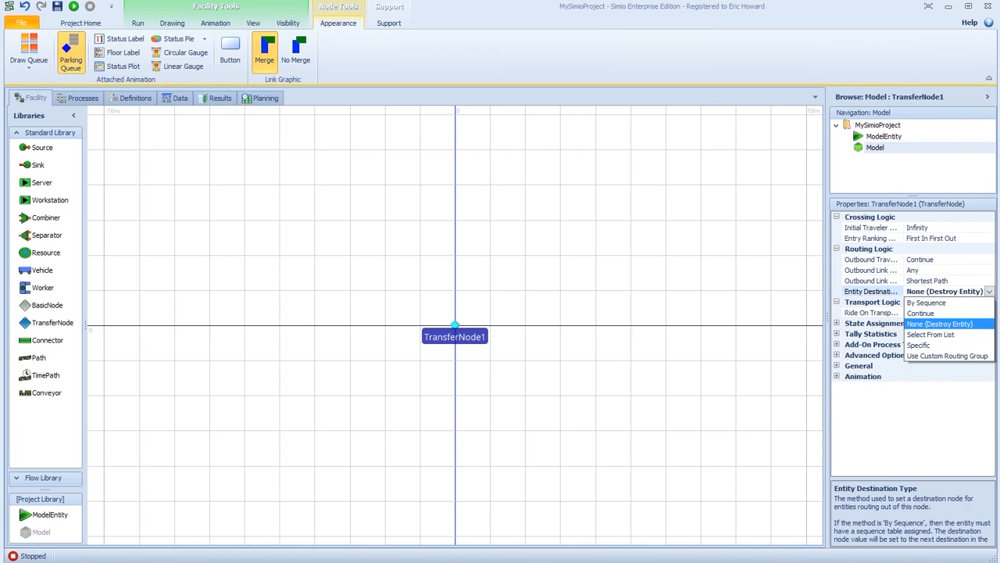
pyautogui.click(328, 263)
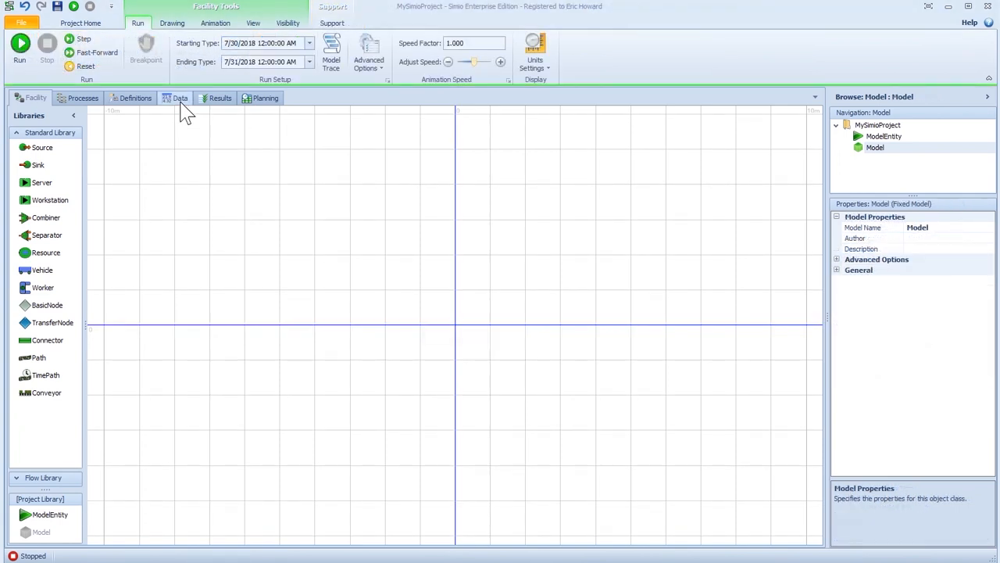
# - Add a new data table to the model and give it an Object Instance property column
pyautogui.click(179, 98)
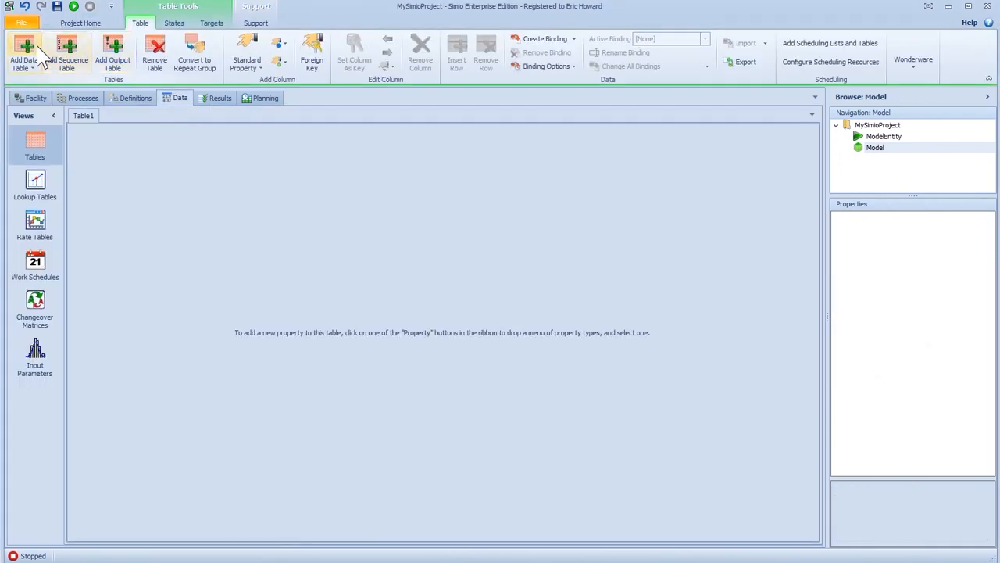
pyautogui.click(39, 58)
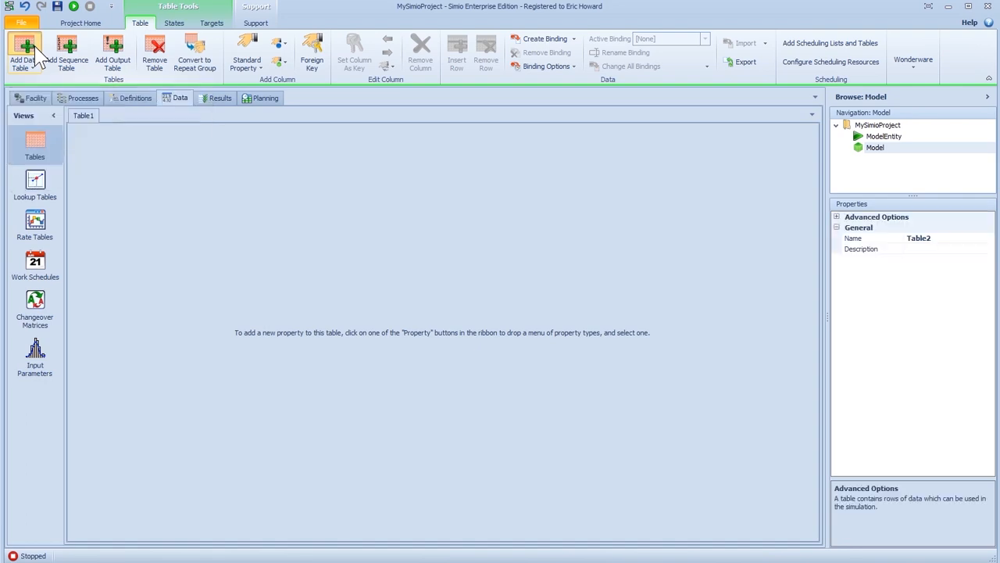
pyautogui.click(280, 63)
pyautogui.click(286, 76)
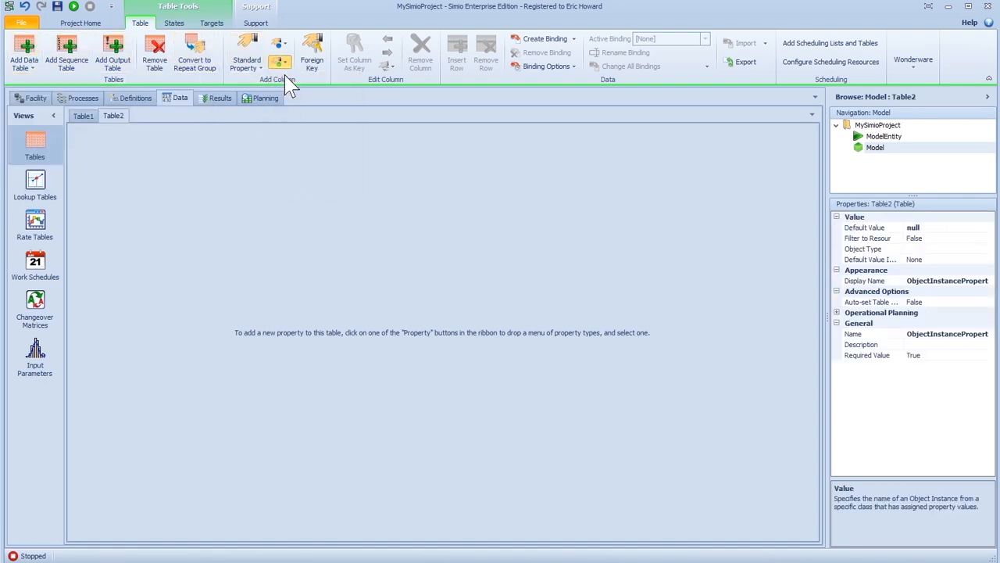
# - Set the Object Type of the object instance column to Server
pyautogui.click(922, 252)
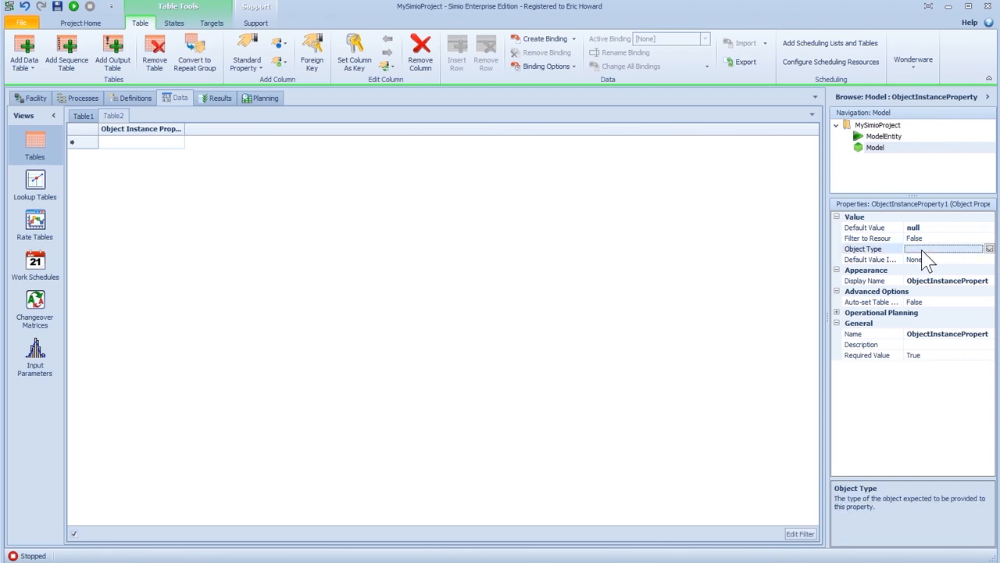
pyautogui.click(989, 248)
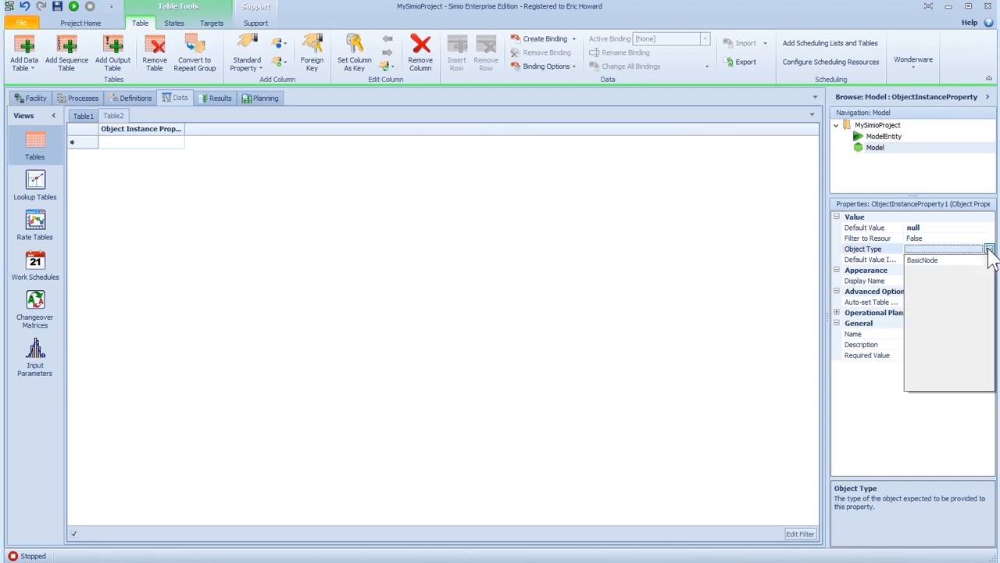
pyautogui.write('ser')
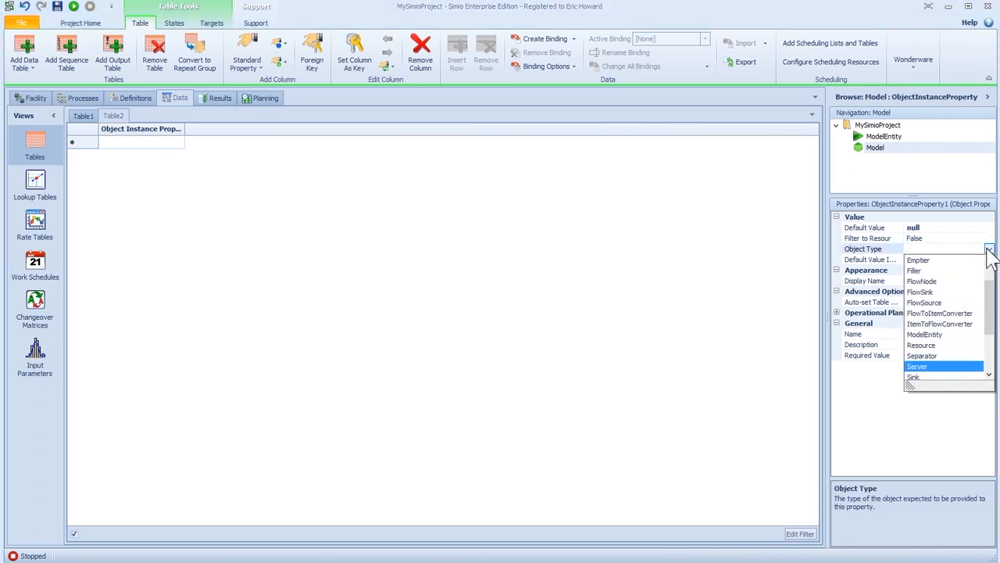
pyautogui.click(922, 367)
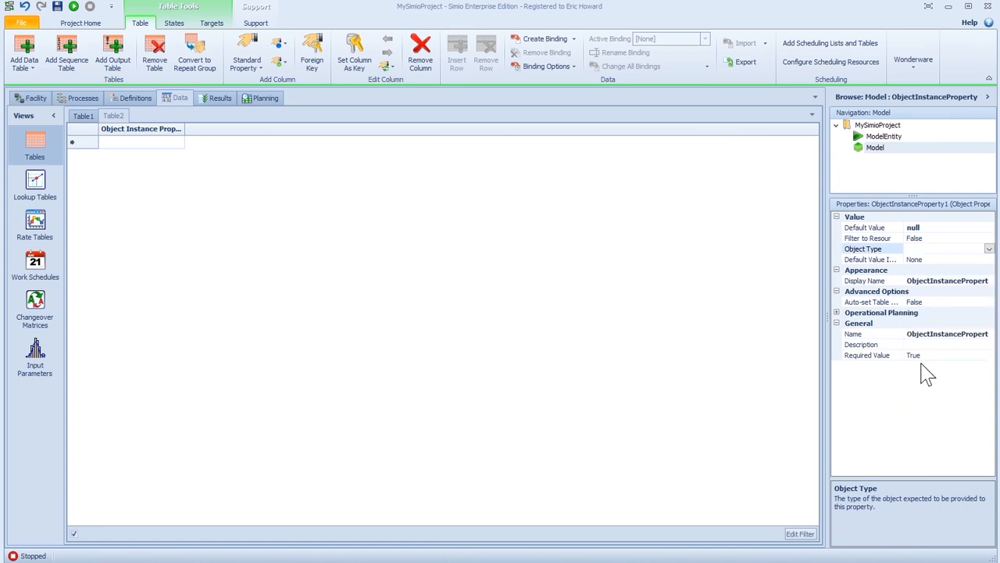
# - Set the column's Default Value Instantiation to AutoCreateInstance and its Location Type to Geographic
pyautogui.click(961, 261)
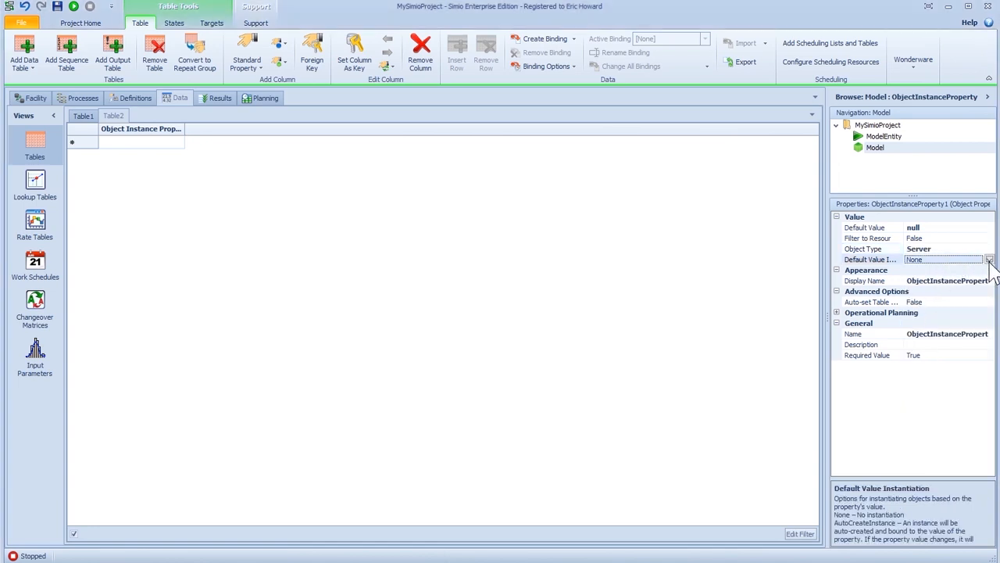
pyautogui.click(990, 259)
pyautogui.click(952, 282)
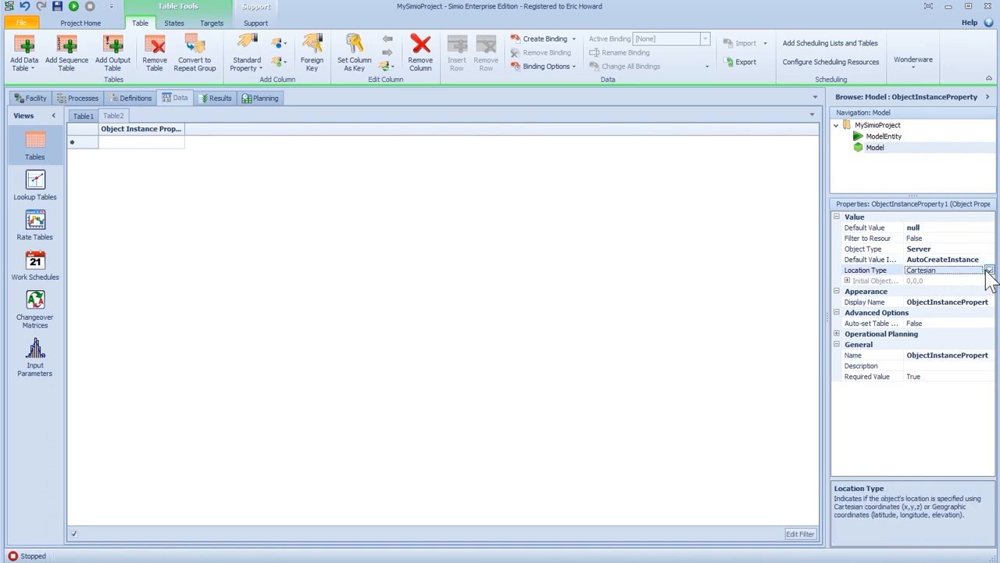
pyautogui.click(989, 271)
pyautogui.click(927, 292)
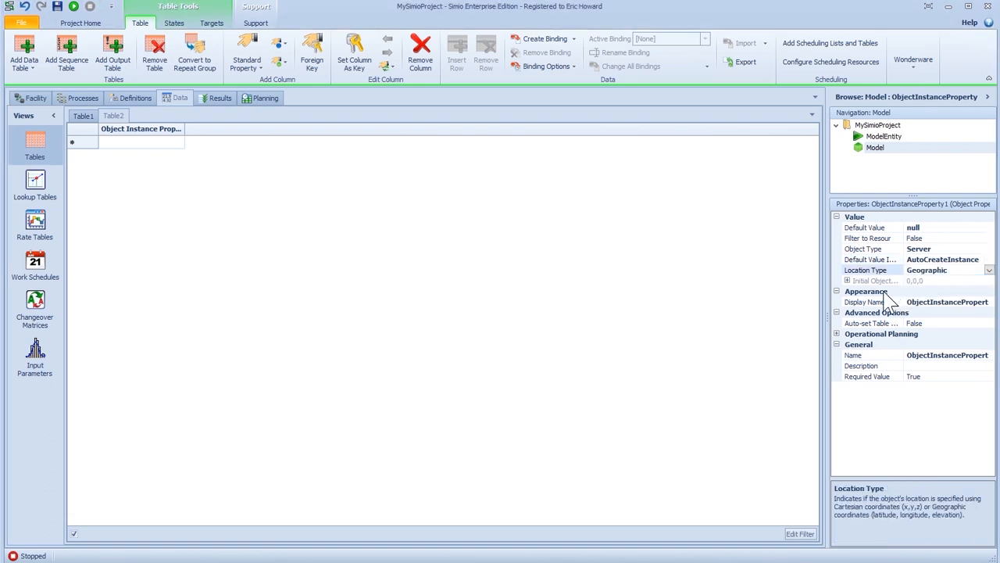
# - Expand the column's initial object location and examine its Latitude, Longitude and Elevation fields
pyautogui.click(847, 280)
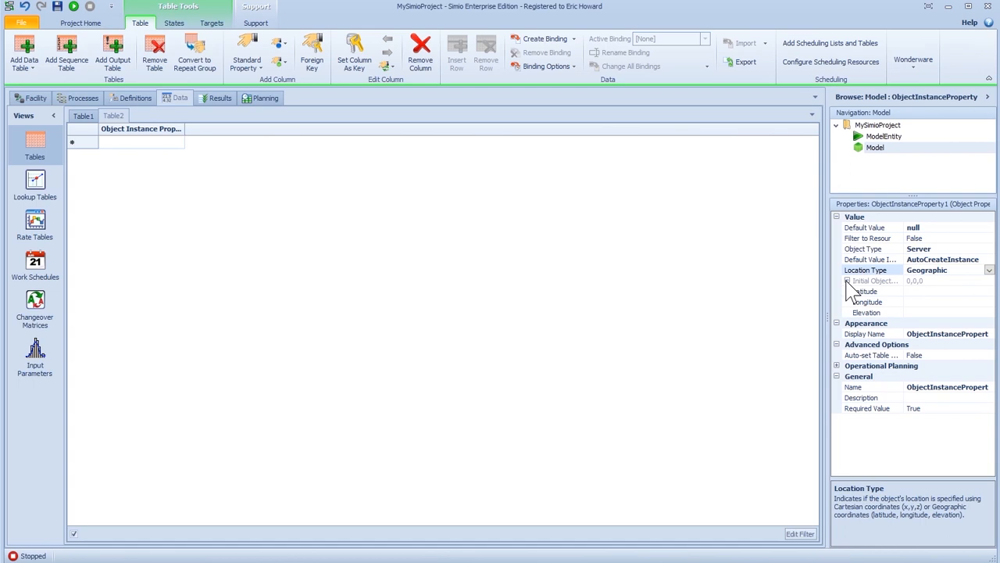
pyautogui.click(923, 291)
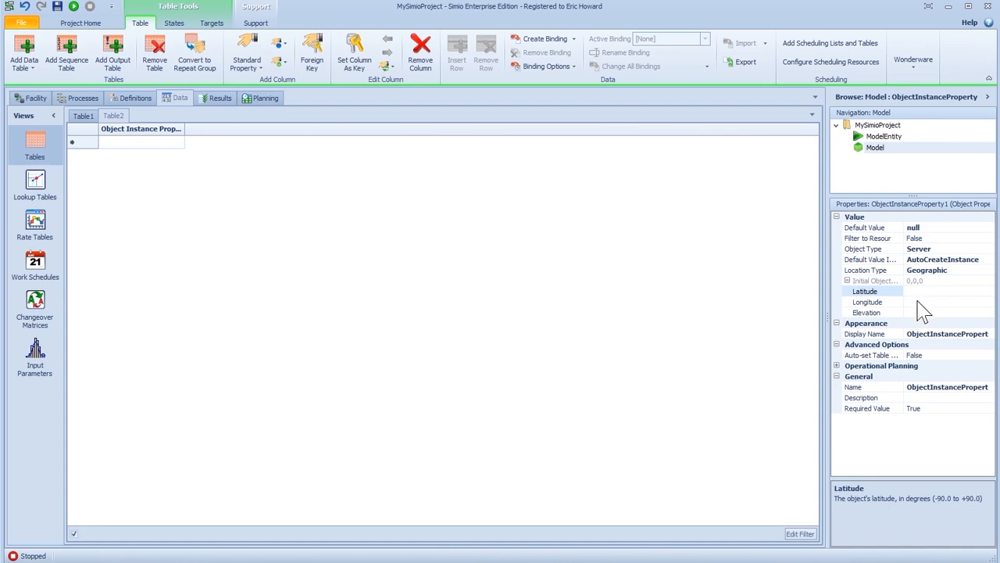
pyautogui.click(918, 301)
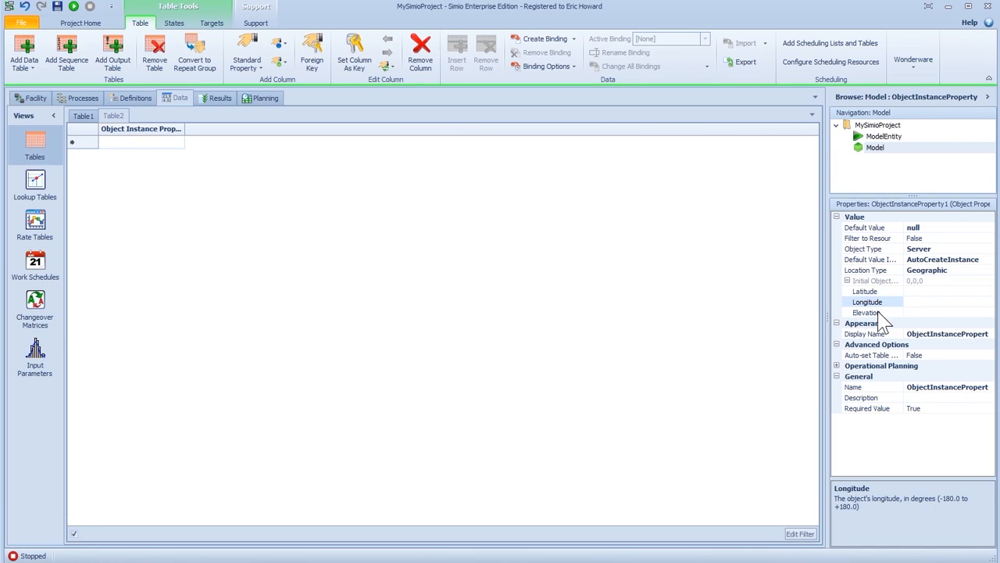
pyautogui.click(877, 311)
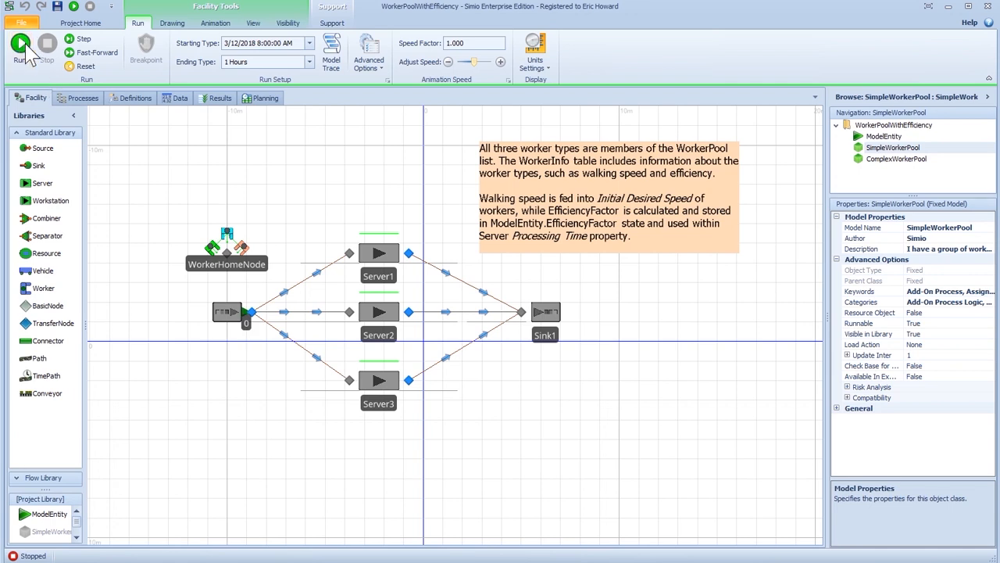
# - Run the SimpleWorkerPool model in the WorkerPoolWithEfficiency project, and switch to the ComplexWorkerPool model
pyautogui.click(26, 49)
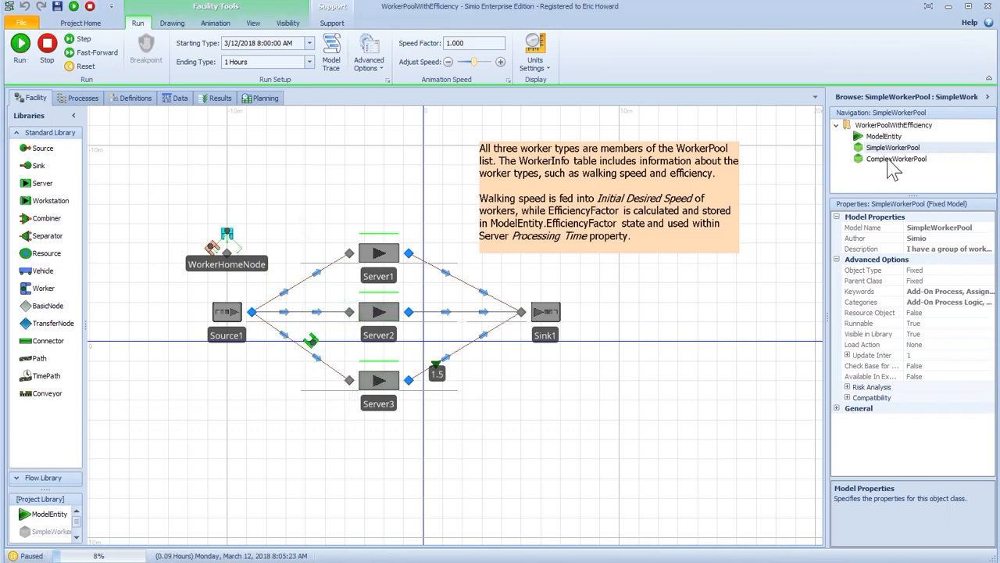
pyautogui.click(896, 158)
# - Run the DashboardsForSchedulingExamples model and fast-forward it to the end to populate the Dispatch List Sim dashboard
pyautogui.click(28, 53)
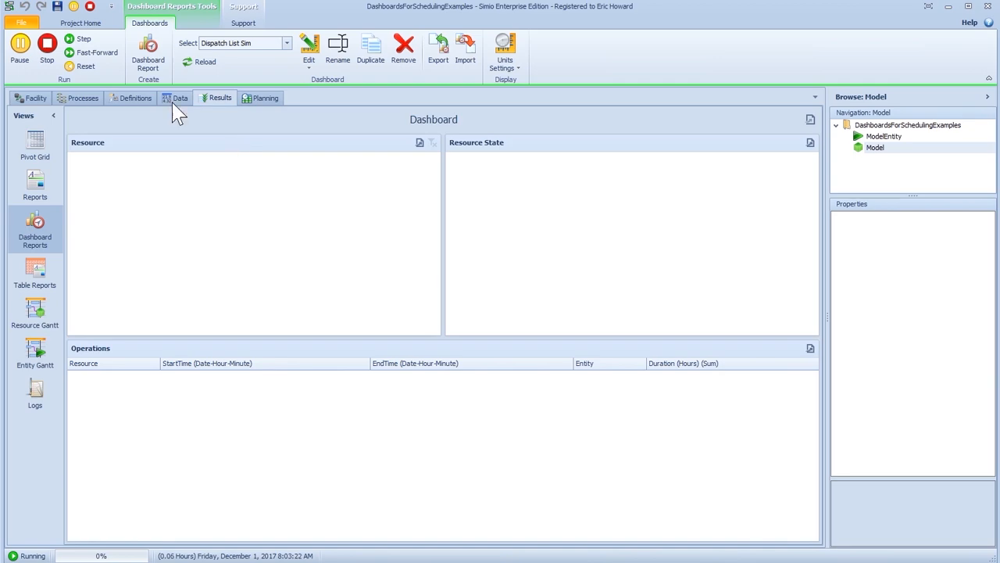
pyautogui.click(94, 55)
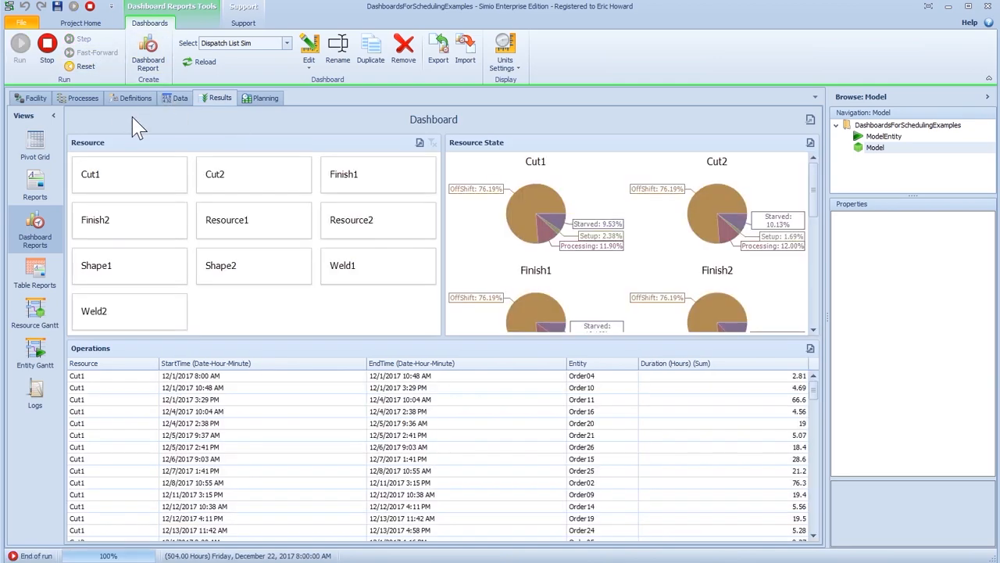